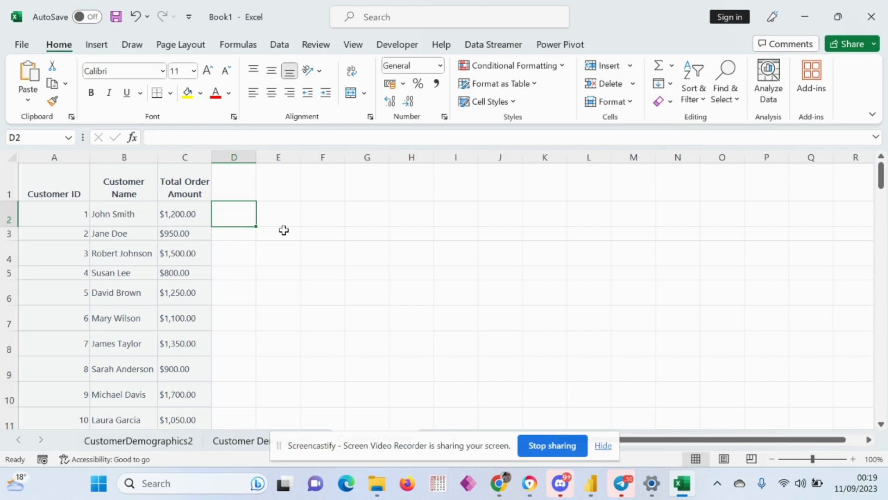
- Compare the columns of the Customer Demographics and Customer Orders sheets to see which customer details the orders lack
drag(382, 449, 378, 488)
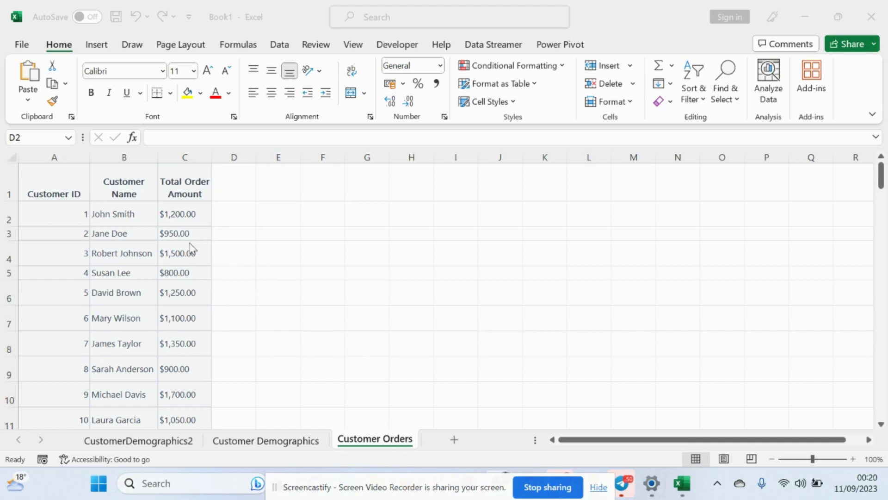
click(272, 440)
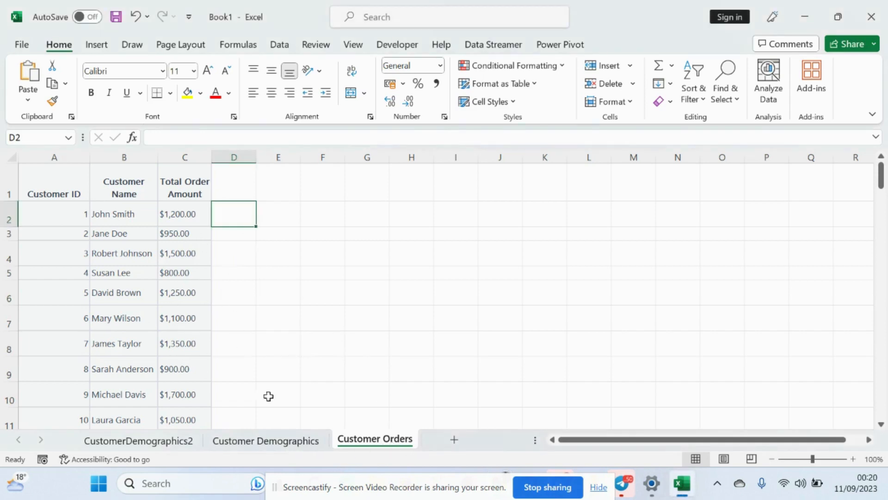
click(262, 441)
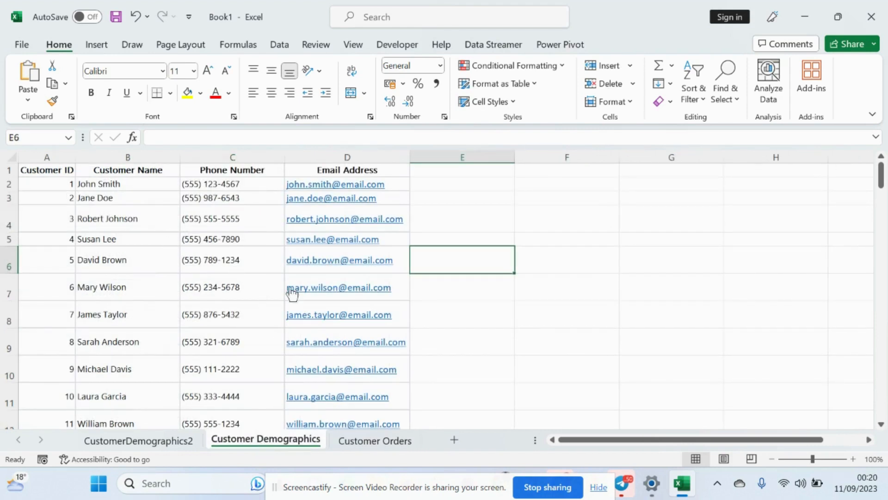
click(366, 442)
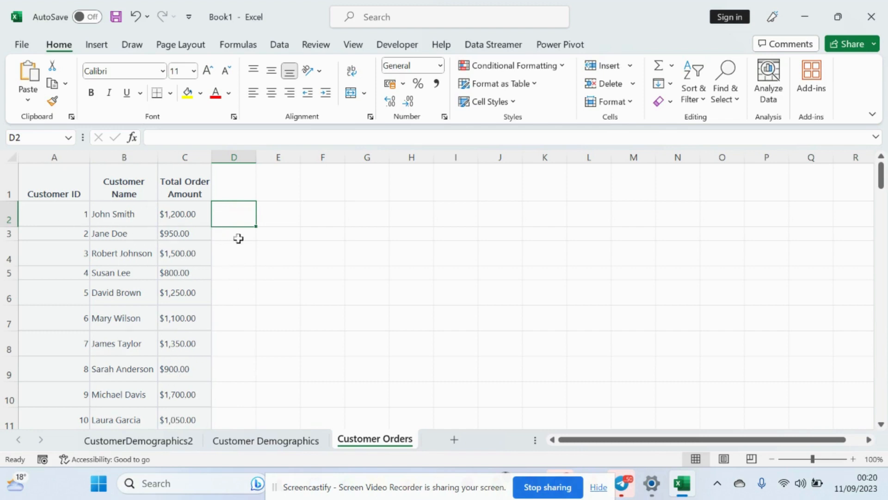
click(259, 442)
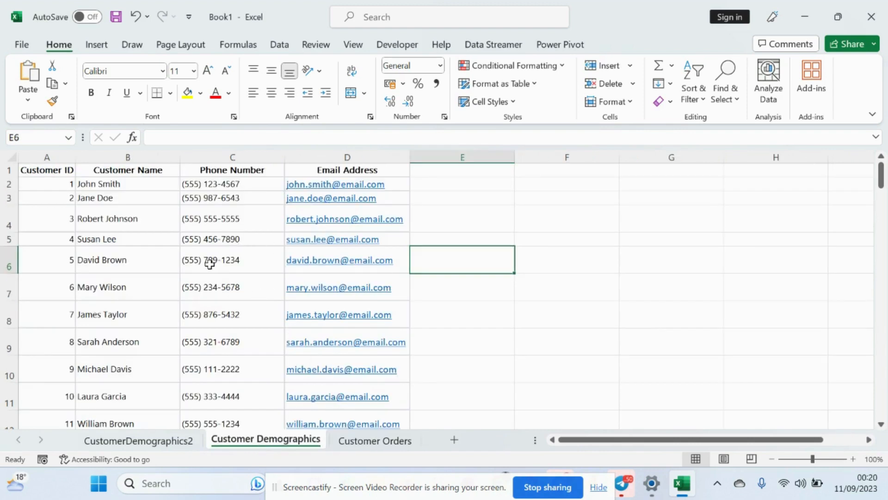
click(357, 442)
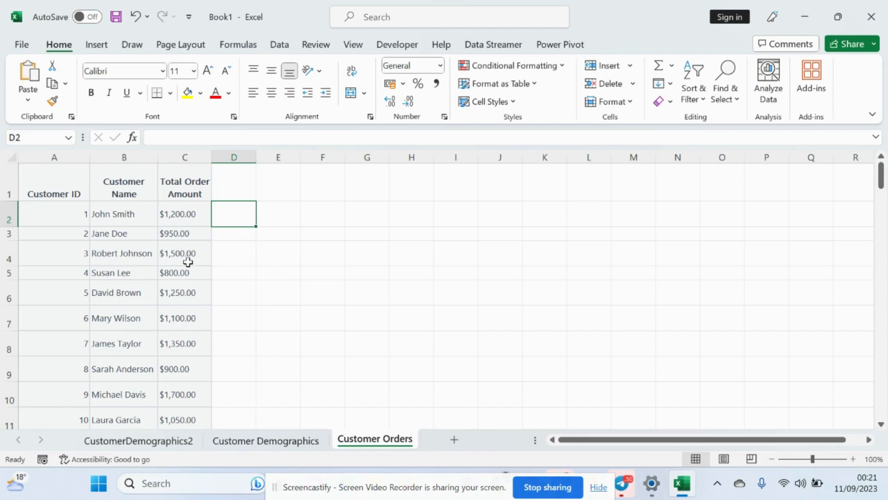
- Select the whole data table on the Customer Demographics sheet and name the range CustomerDemographics
click(266, 444)
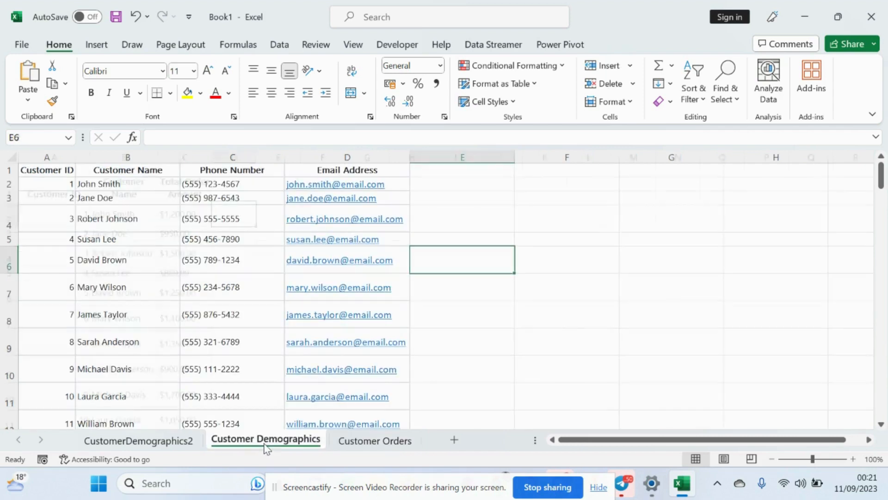
click(167, 266)
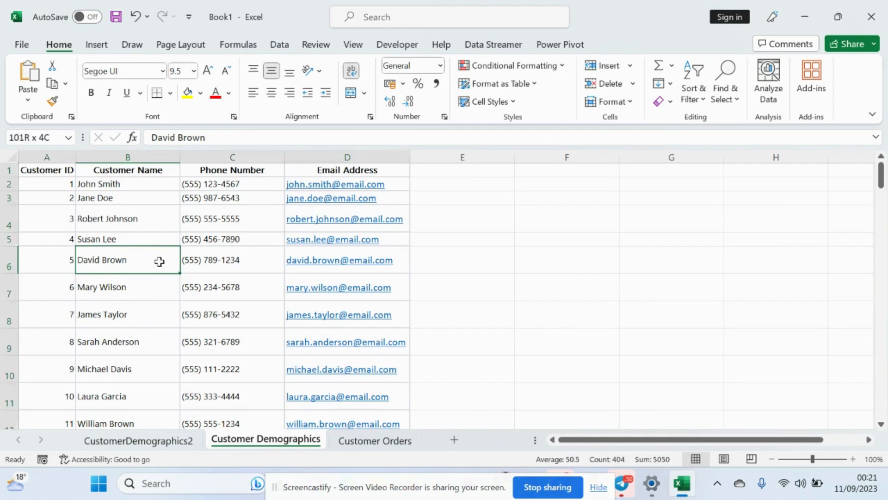
key(ctrl+a)
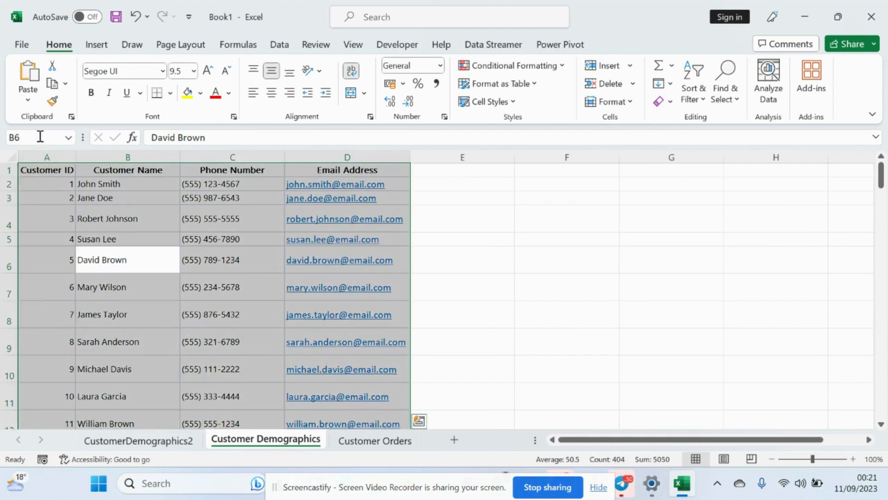
click(9, 137)
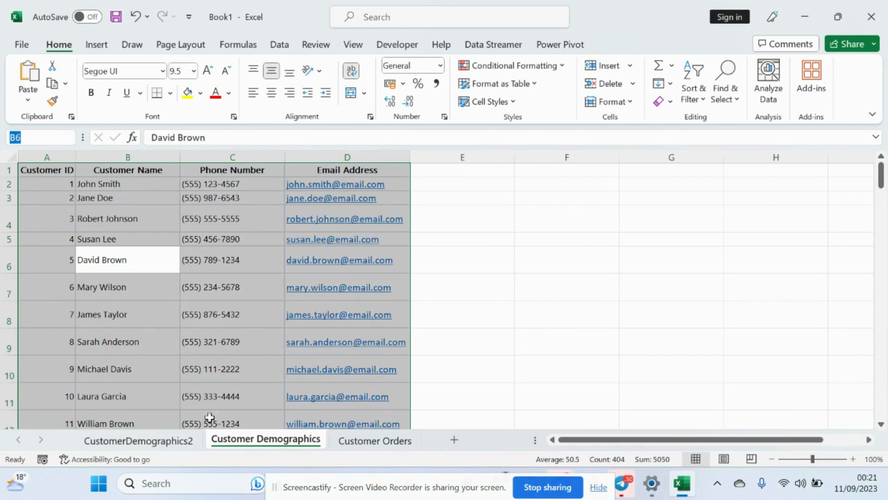
drag(883, 176, 808, 422)
scroll(620, 347, down, 1)
scroll(626, 318, up, 1)
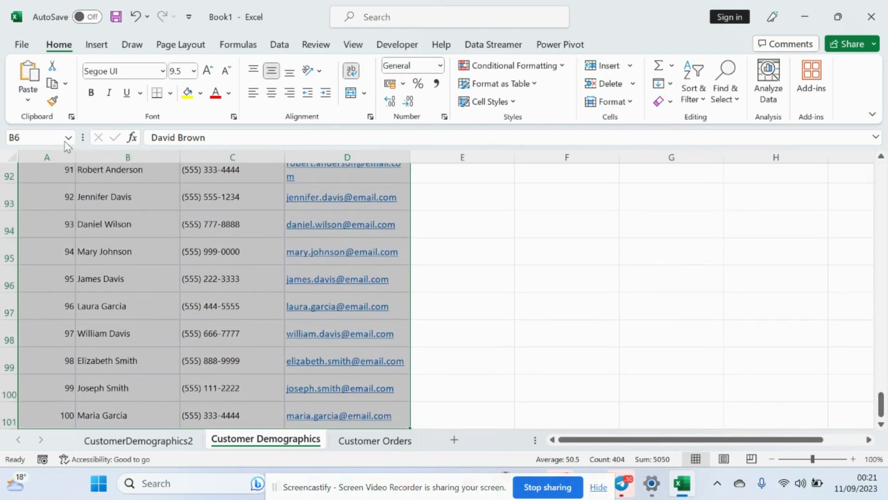
click(33, 140)
text(Custom)
text(erDe)
text(m)
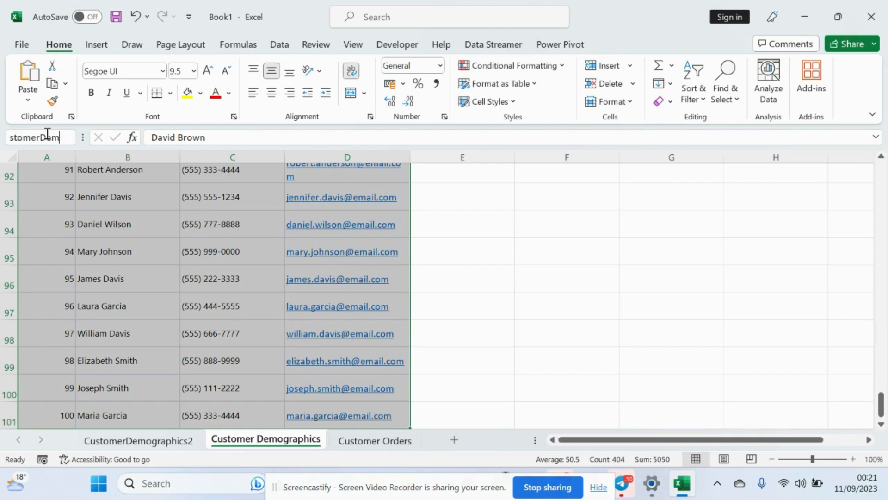
text(ographics)
key(Return)
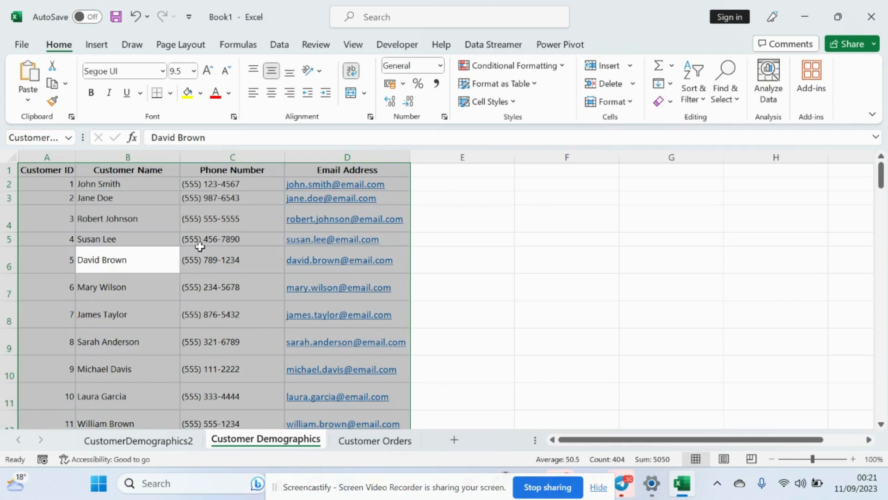
- Start a VLOOKUP formula in D2 of Customer Orders with A2 as lookup value and the named range CustomerDemographics as table array
click(365, 443)
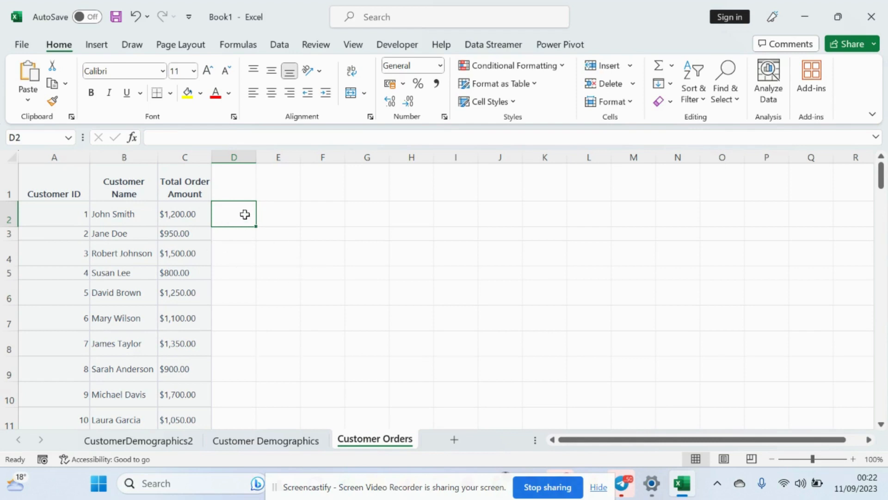
text(=)
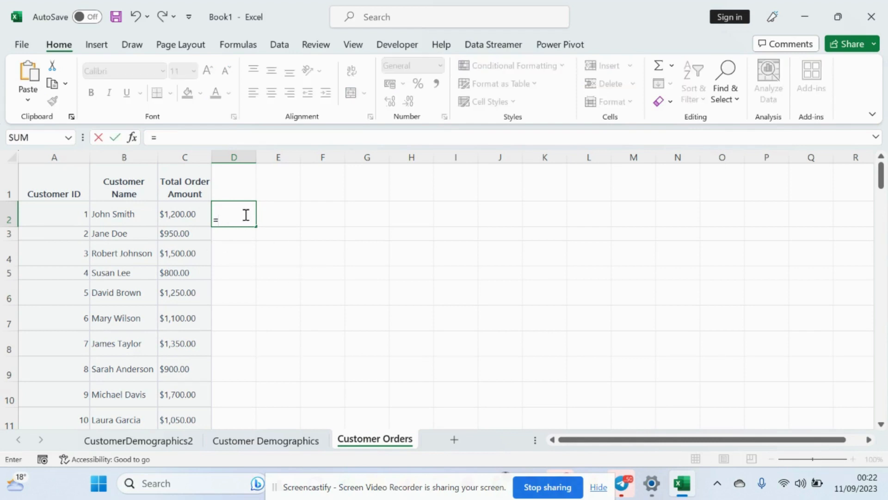
text(vlookup)
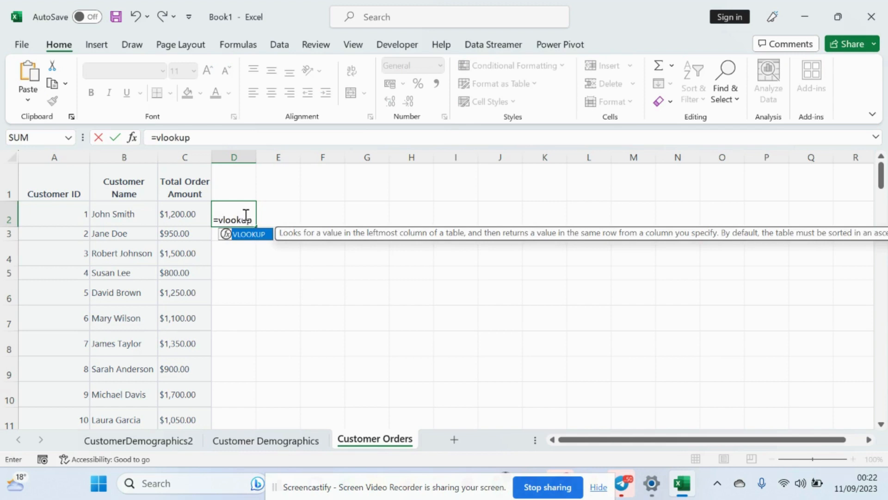
text(()
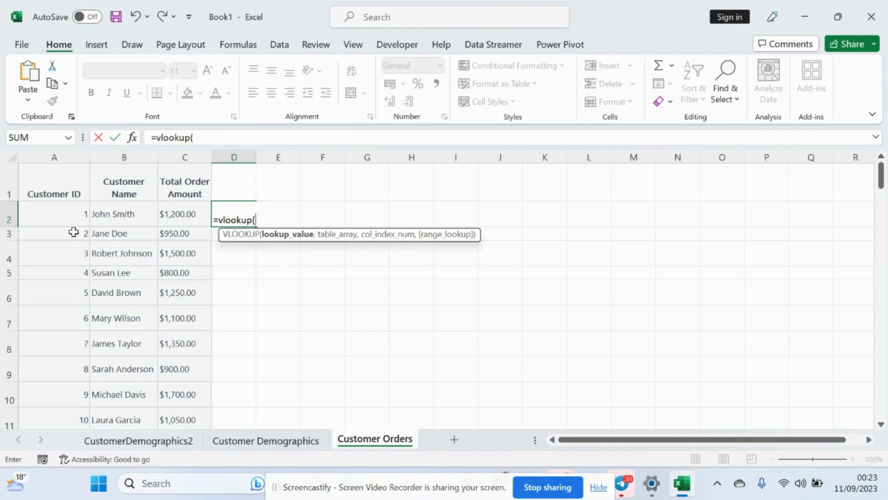
click(63, 220)
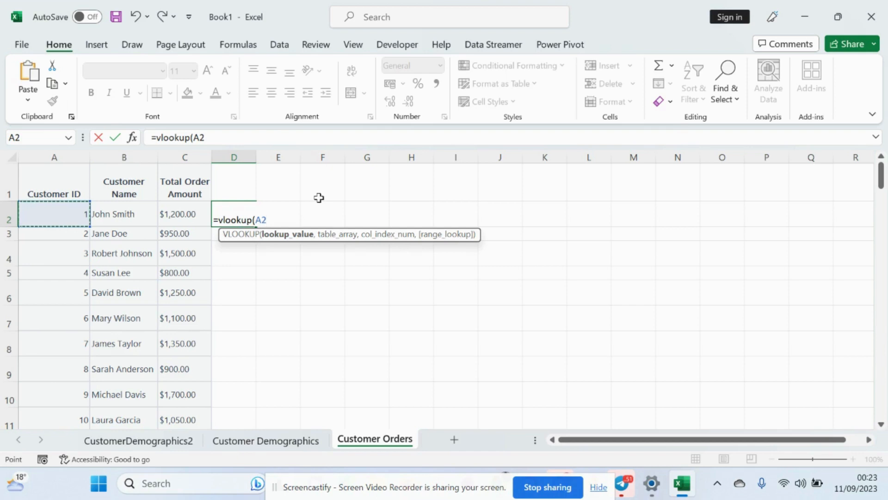
text(,)
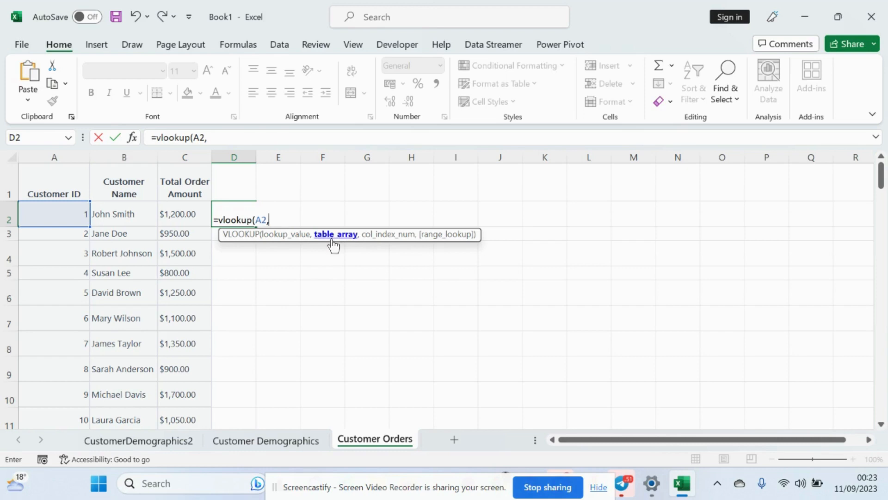
key(F3)
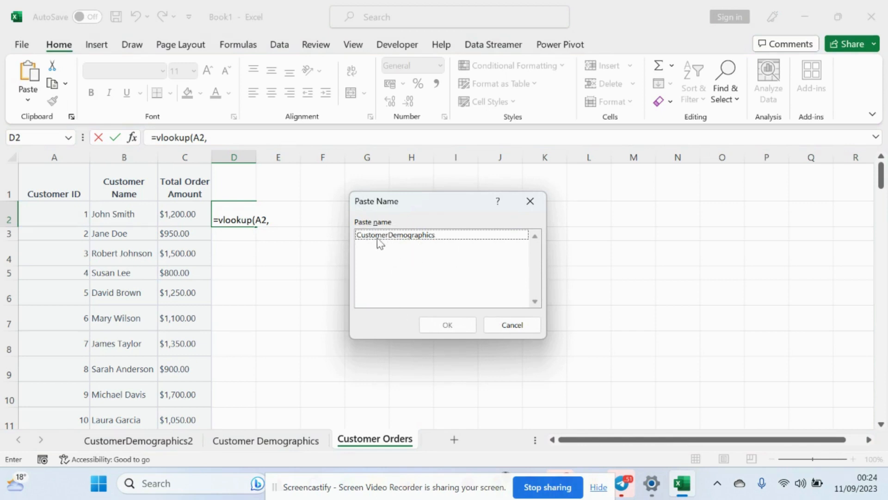
double_click(404, 239)
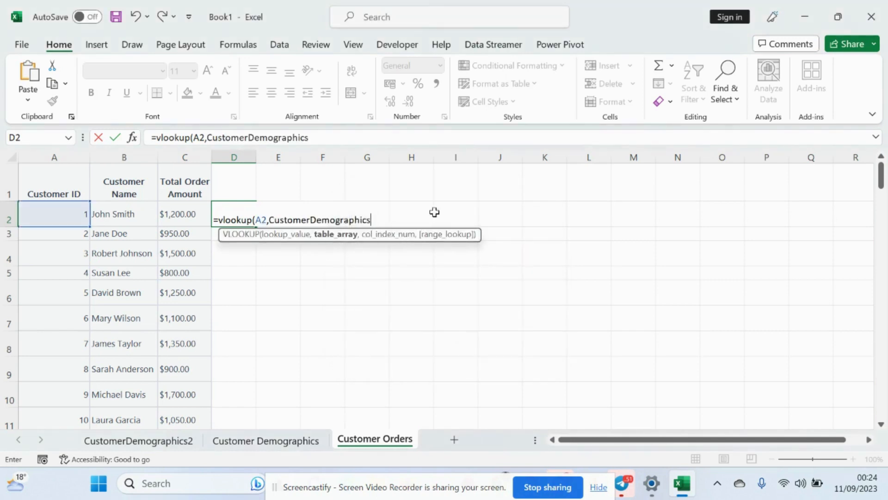
text(,)
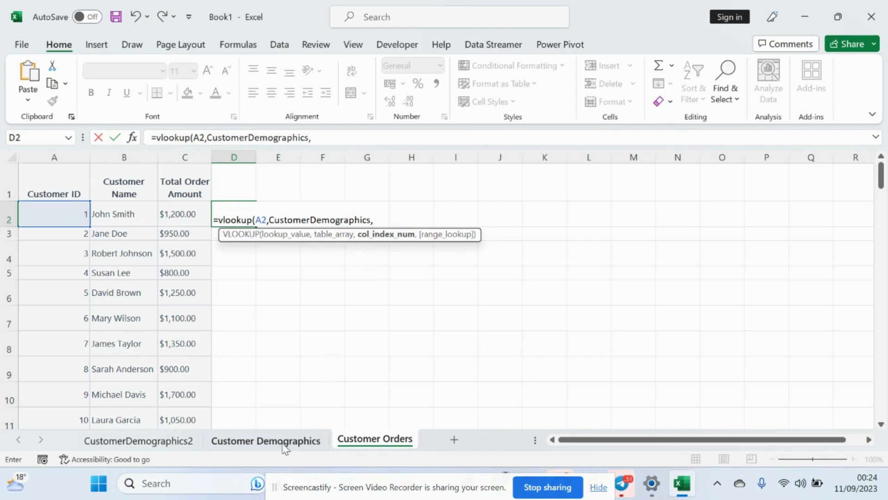
- Check the Email Address column's position in Customer Demographics, remove the stray sheet reference from the formula and set the column index to 4
click(267, 442)
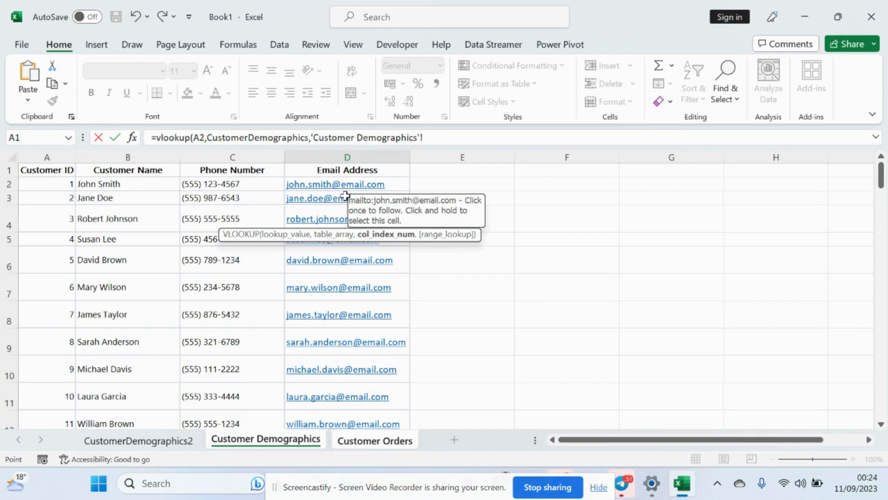
click(372, 441)
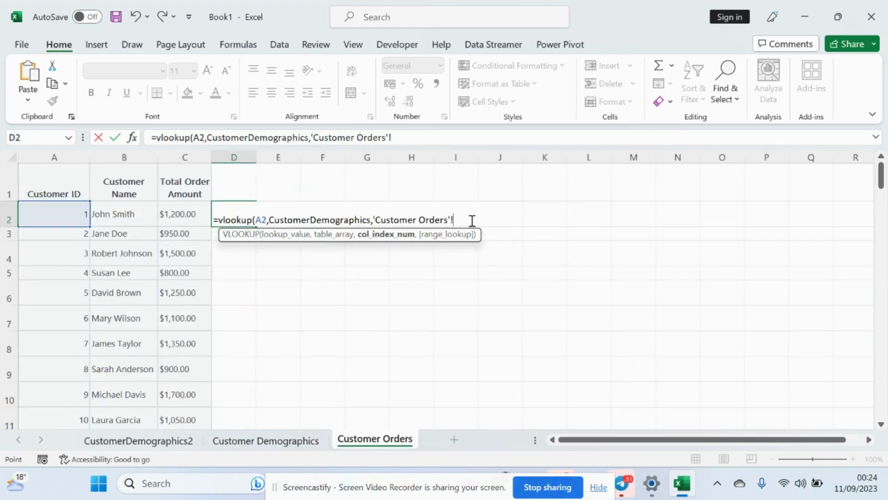
drag(392, 137, 315, 132)
key(BackSpace)
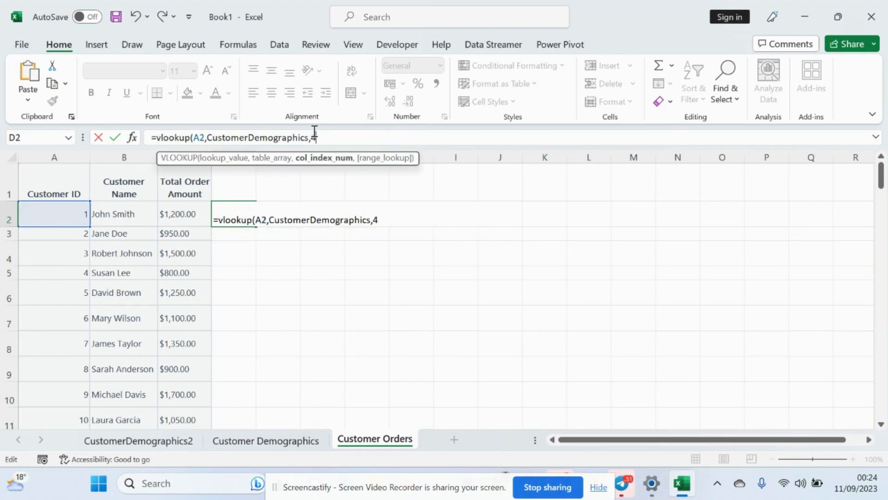
text(4,)
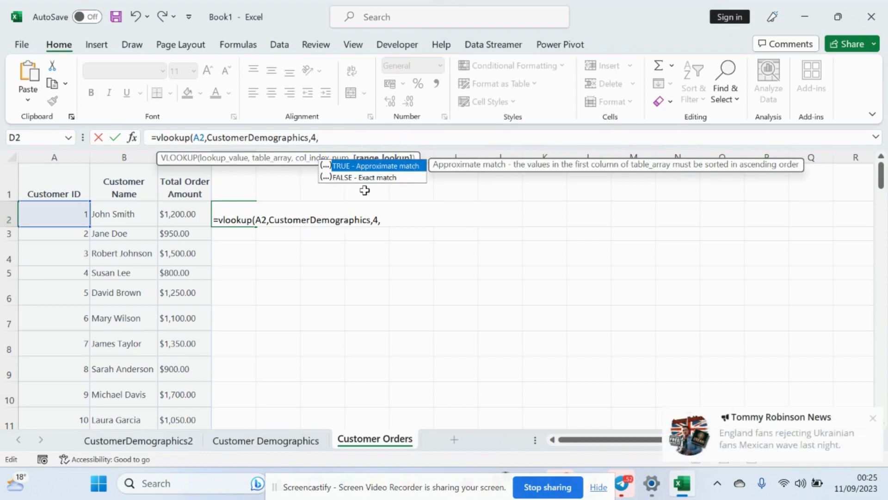
- Set the VLOOKUP's range lookup to FALSE for an exact match and enter the formula
click(873, 418)
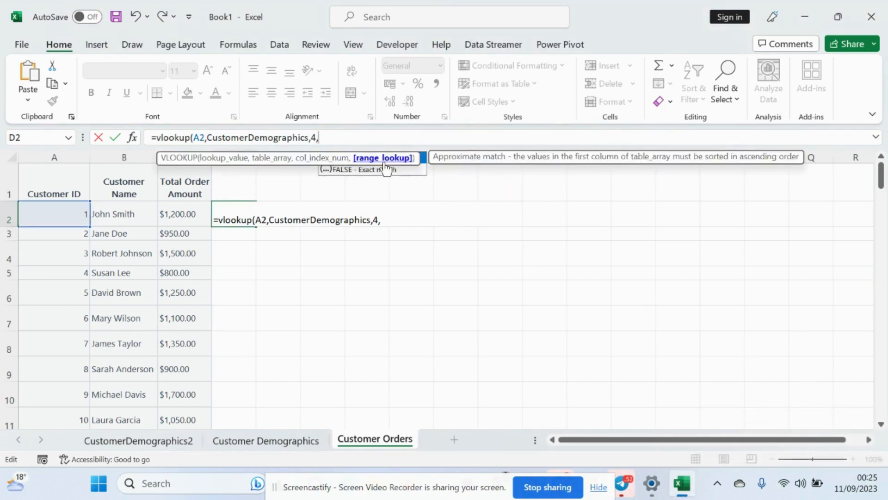
click(347, 139)
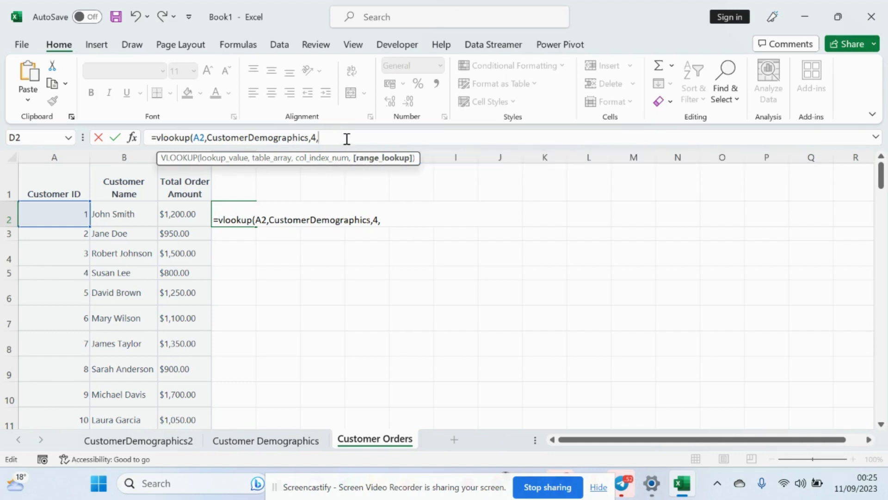
key(BackSpace)
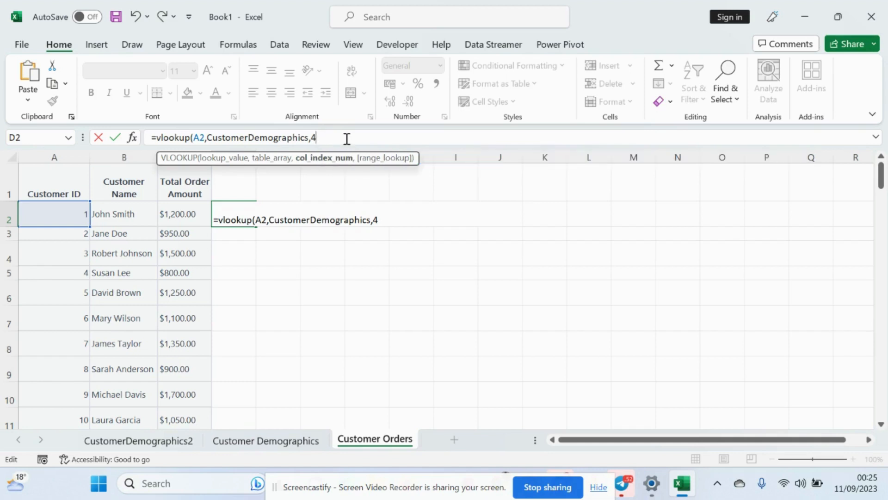
text(,false)
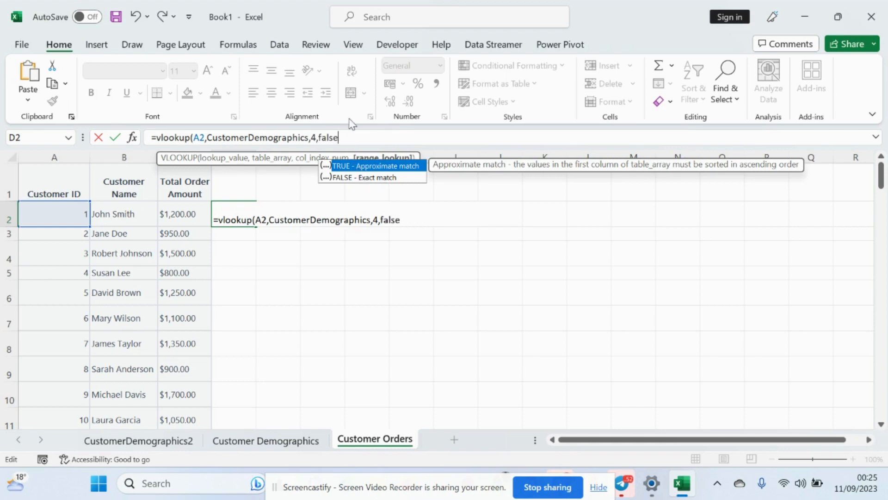
key(Return)
key(Return)
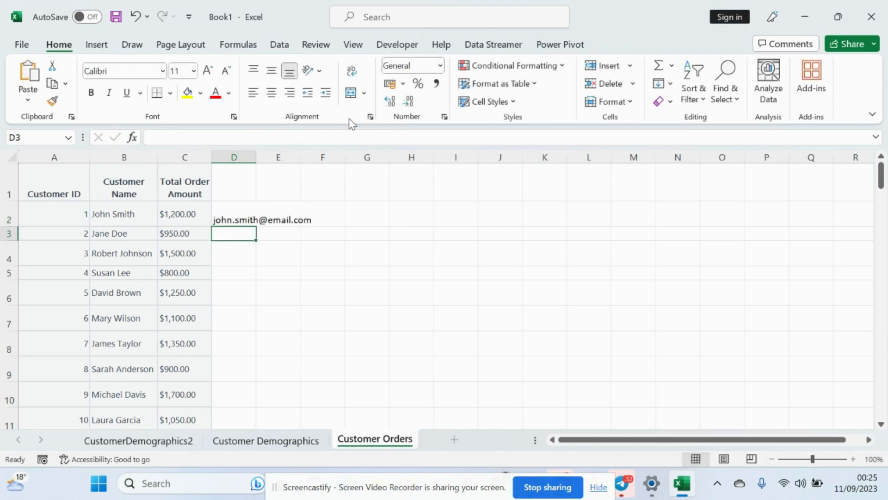
- Autofit column D to its content and fill the D2 VLOOKUP formula down alongside all customer rows
double_click(257, 154)
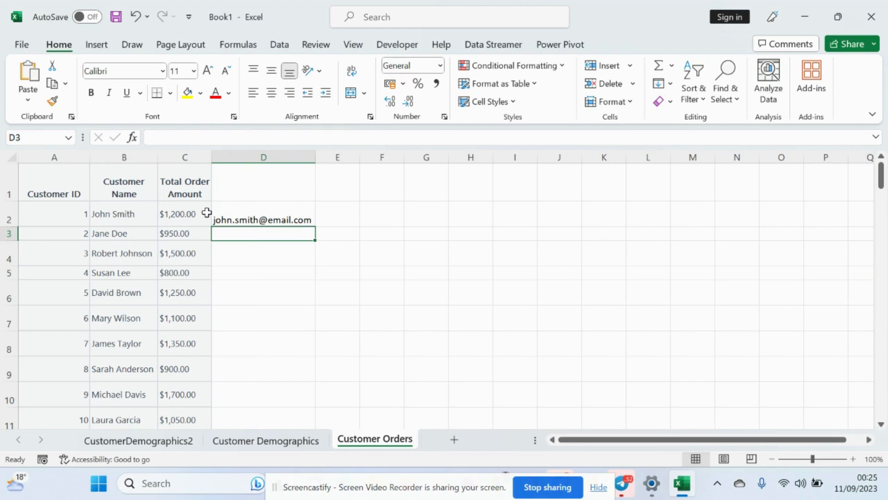
click(252, 216)
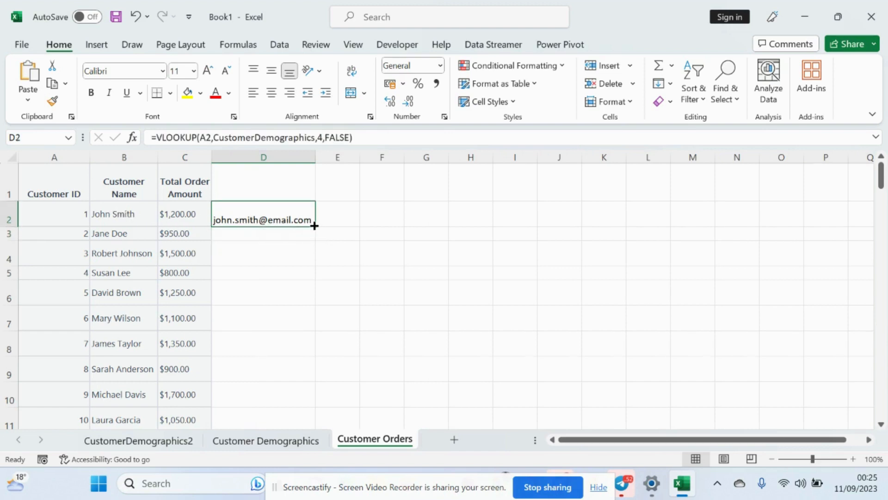
double_click(315, 227)
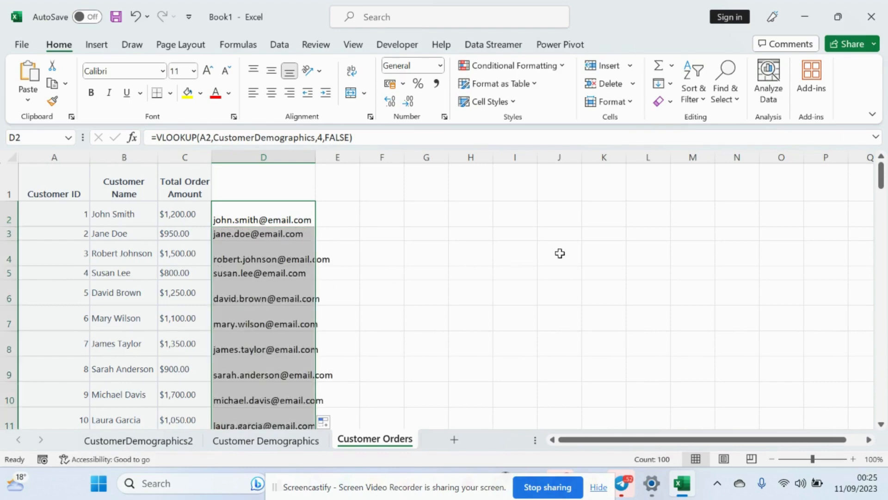
mouse_move(883, 176)
mouse_down()
mouse_move(855, 313)
mouse_move(870, 288)
mouse_move(872, 171)
mouse_up()
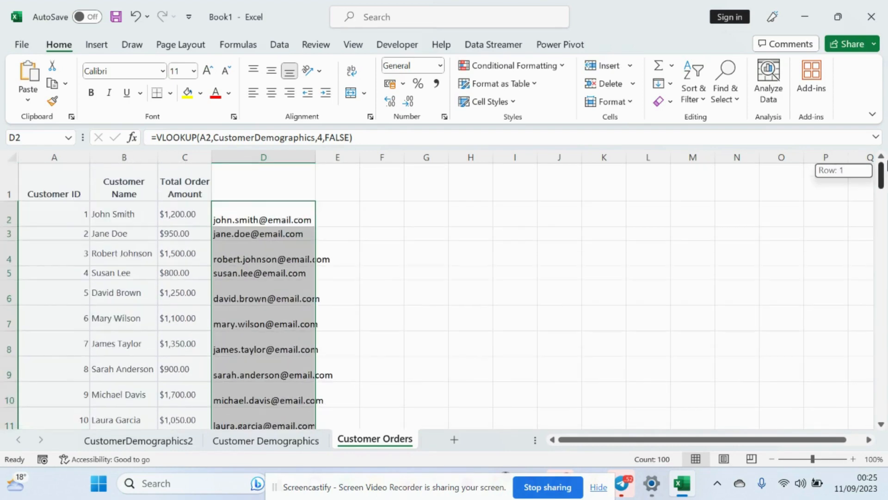
- Add the header Email Address in D1 of Customer Orders and autofit column D to its content
click(259, 183)
click(258, 183)
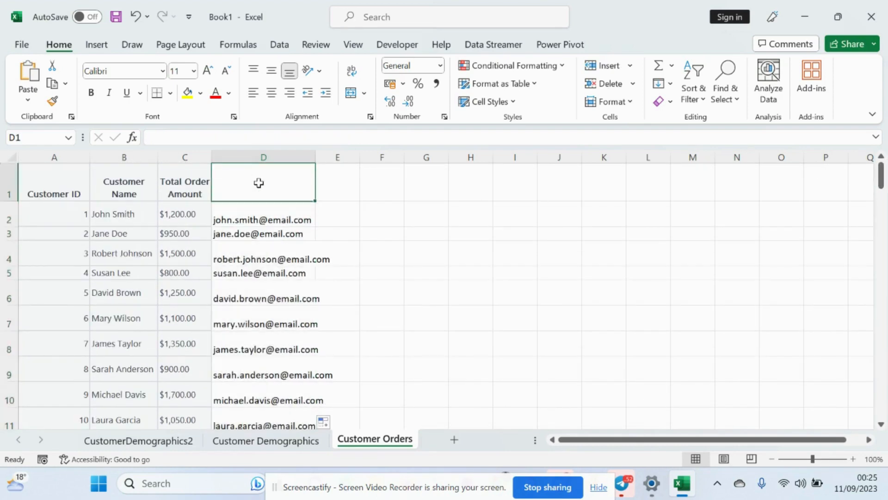
text(Email A)
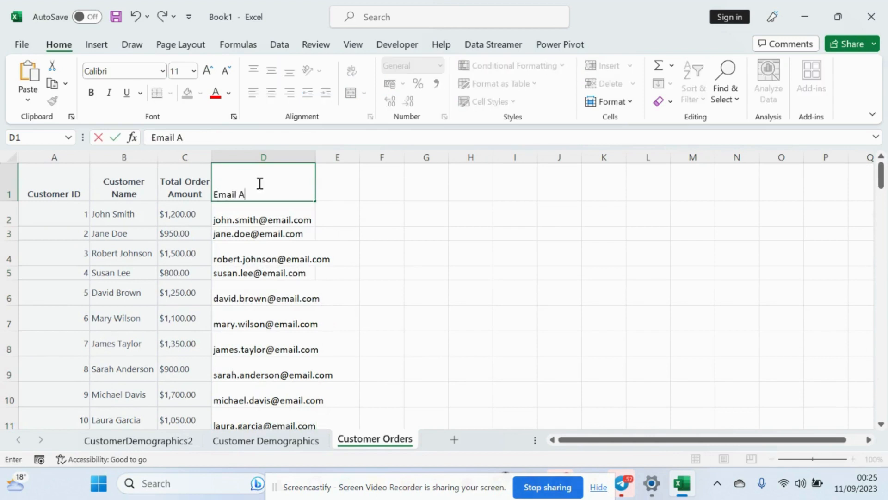
text(ddress)
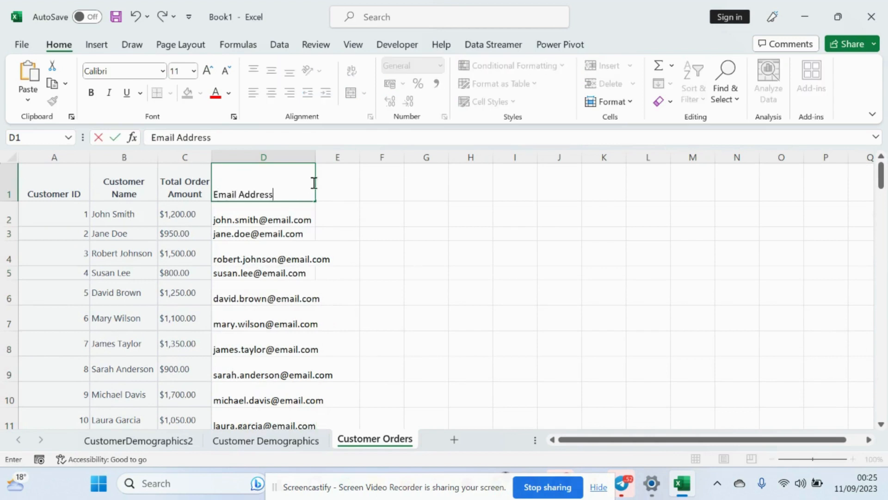
click(336, 179)
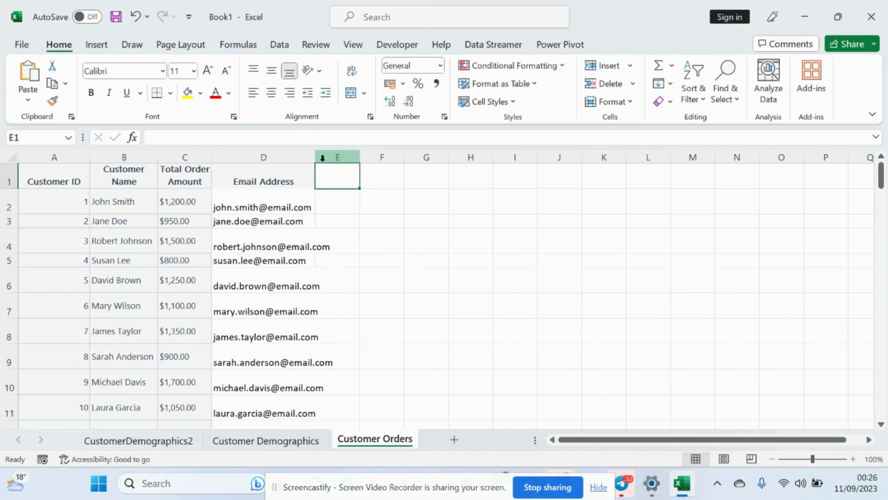
double_click(315, 157)
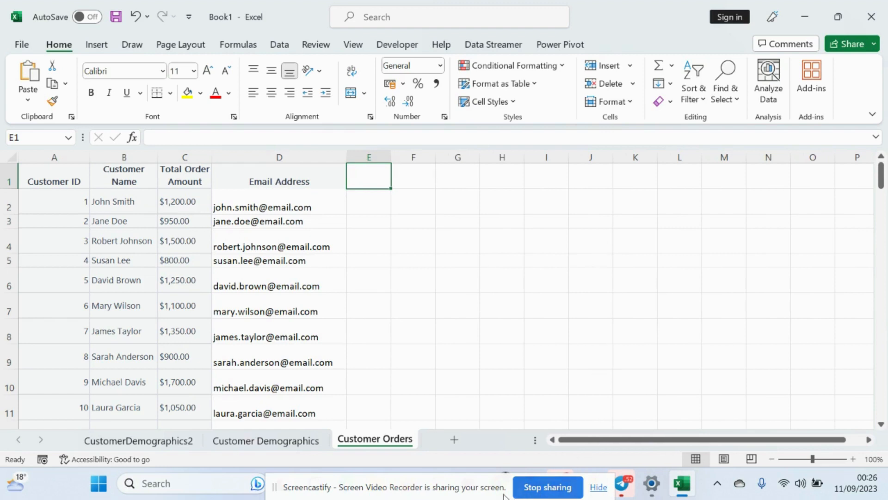
- Compare the Customer Name columns of the CustomerDemographics2 and Customer Demographics sheets
drag(475, 497, 486, 488)
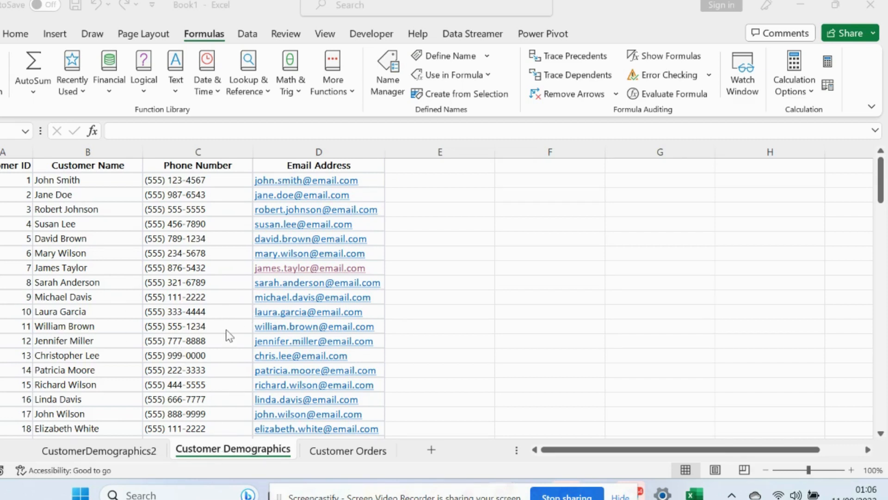
click(117, 453)
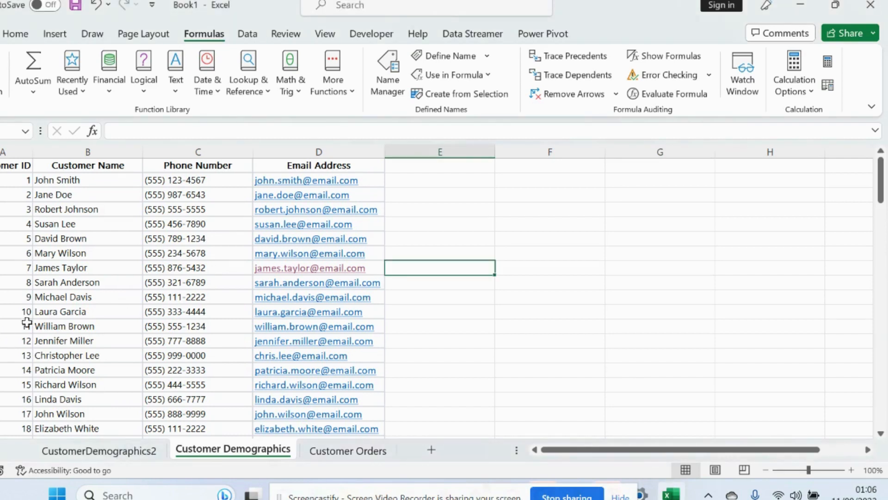
click(122, 455)
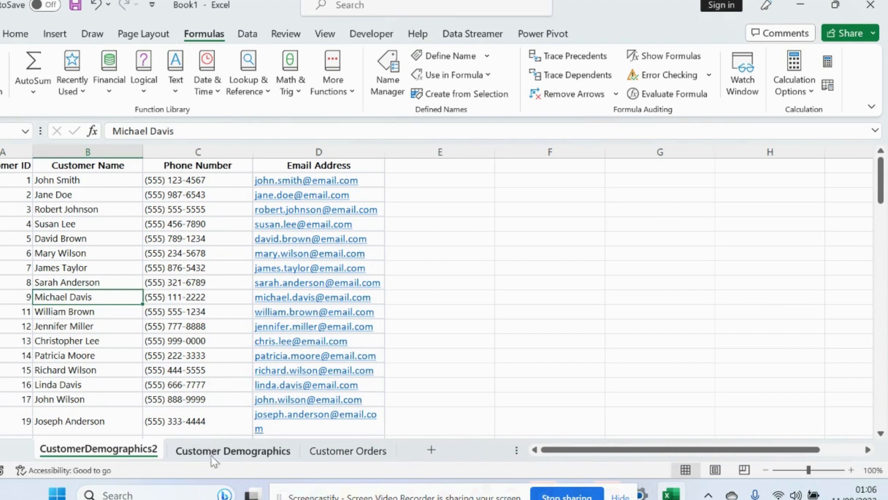
click(110, 153)
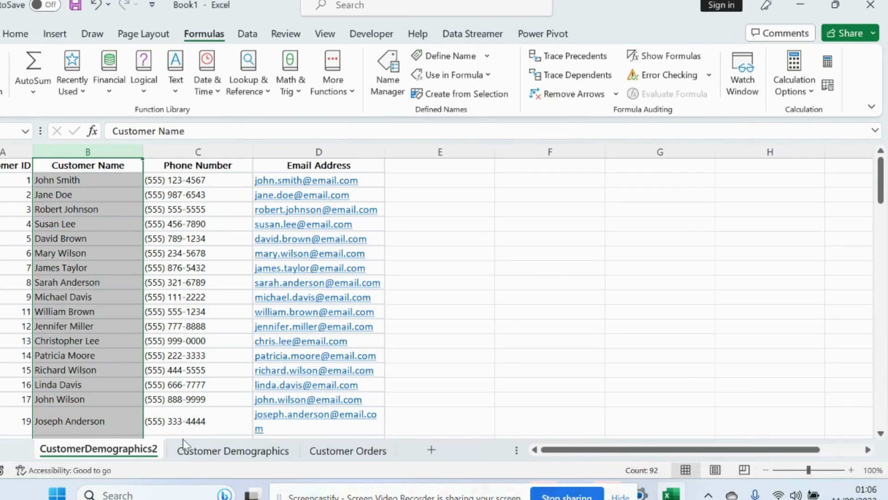
click(231, 453)
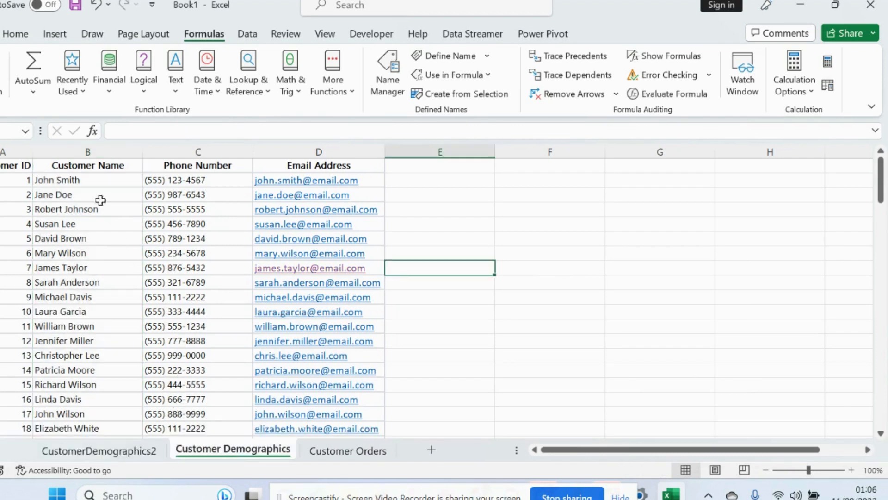
click(91, 151)
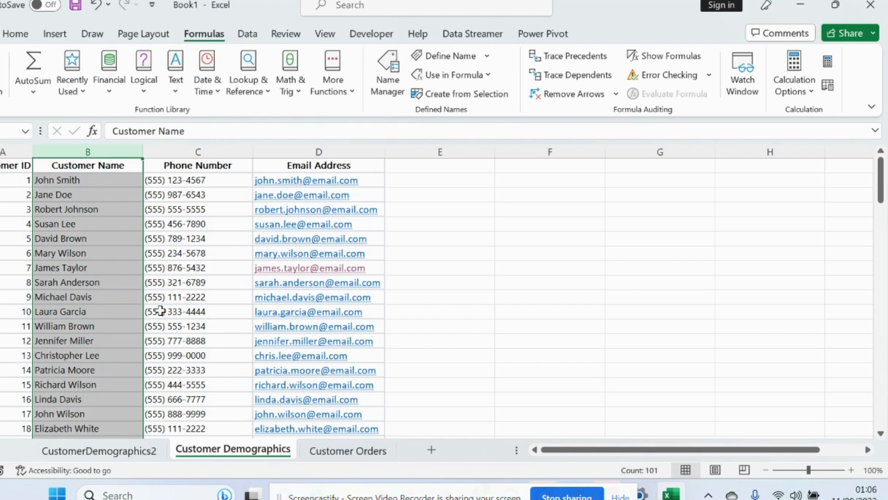
click(410, 177)
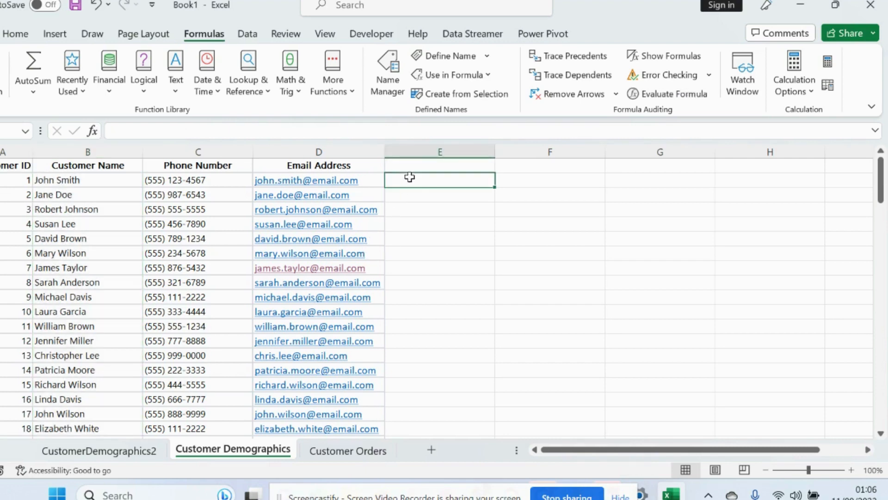
- Select the entire customer table on the CustomerDemographics2 sheet and name the range CustomerDemographics2
click(84, 451)
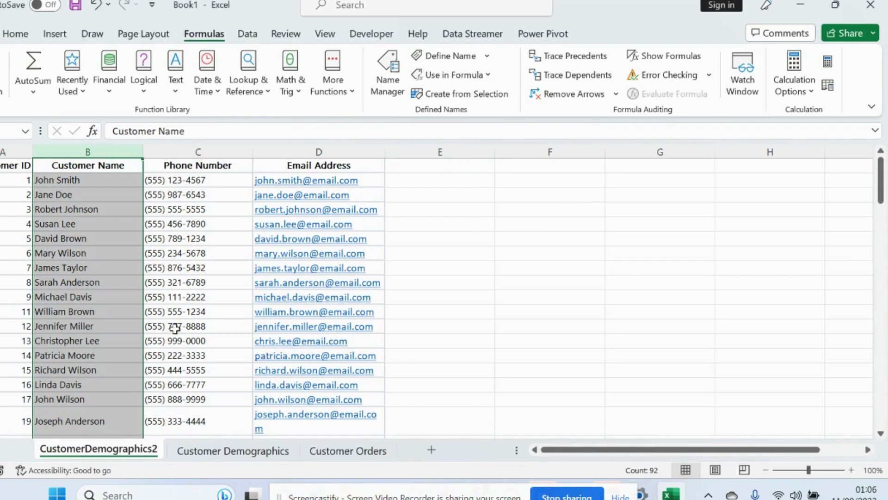
click(120, 198)
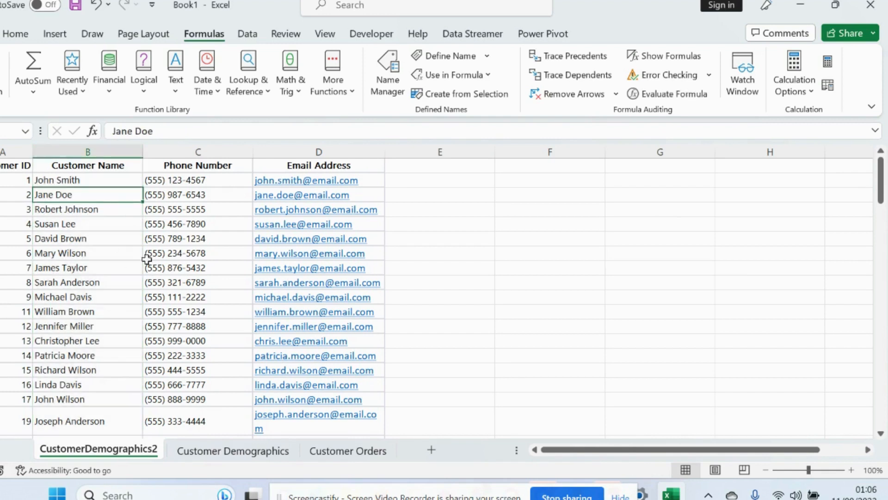
click(122, 253)
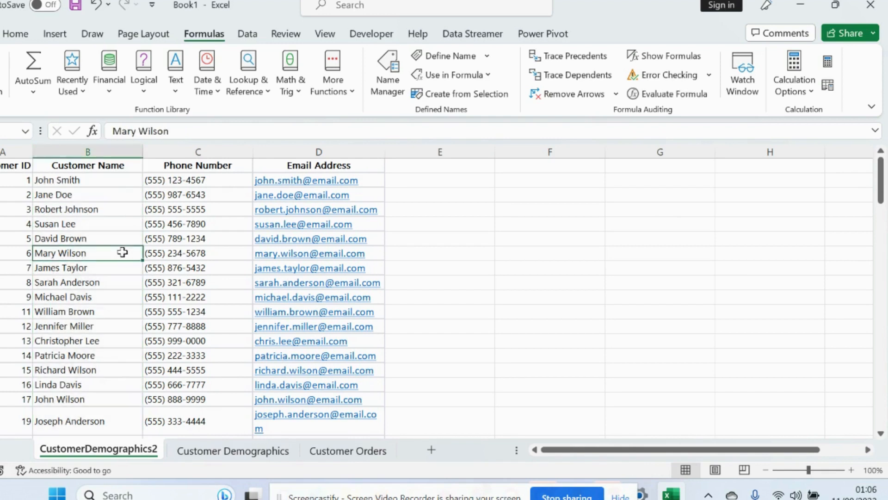
key(ctrl+a)
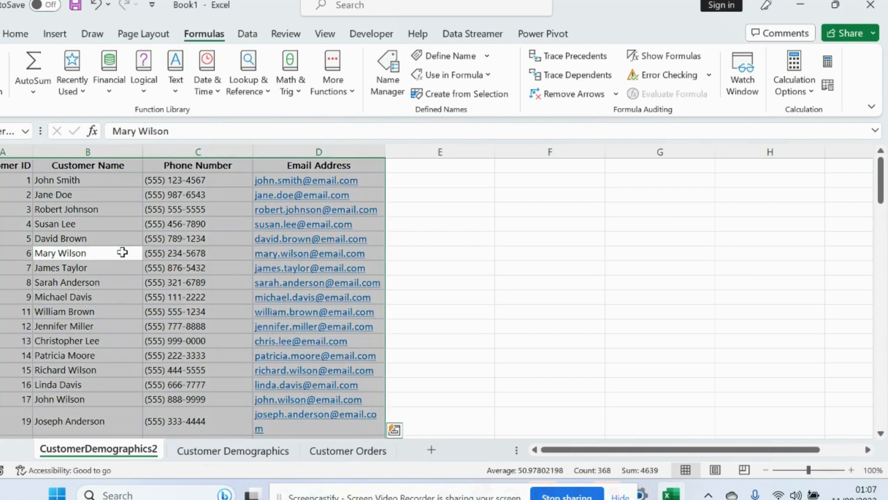
click(9, 131)
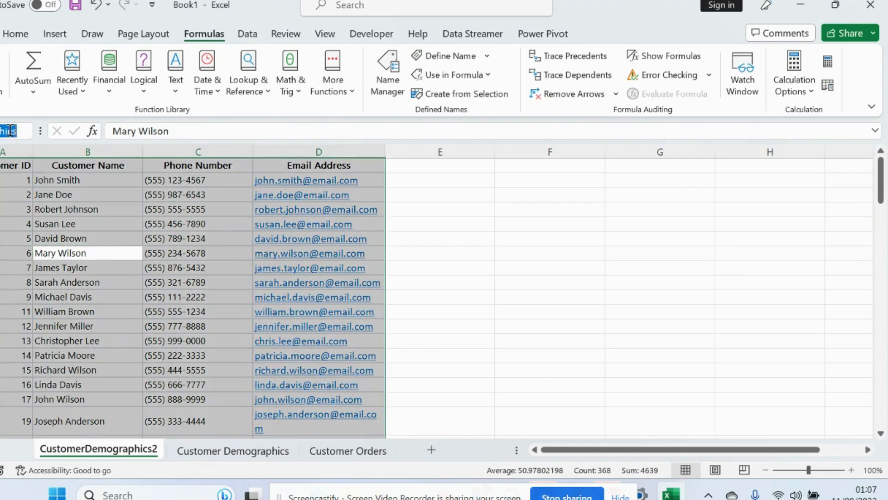
click(51, 137)
text(2)
key(Return)
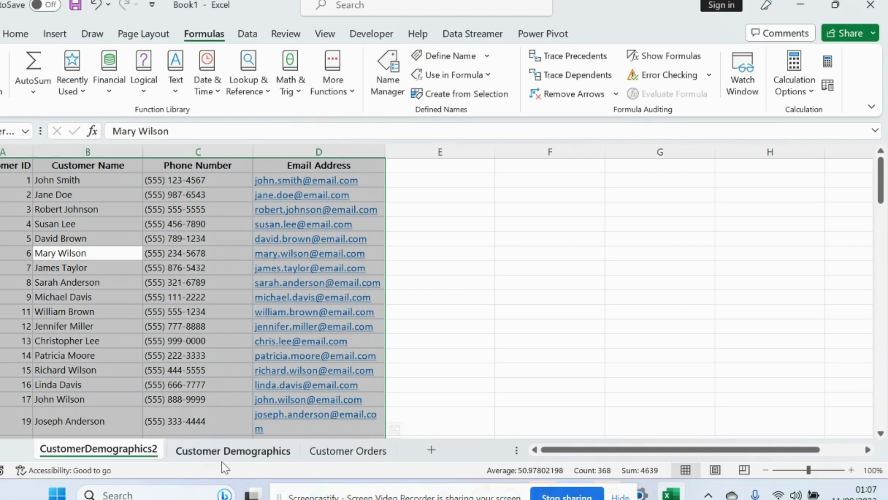
- Start a VLOOKUP formula in E2 of Customer Demographics with A2 as lookup value and the named range CustomerDemographics2 as table array
click(237, 454)
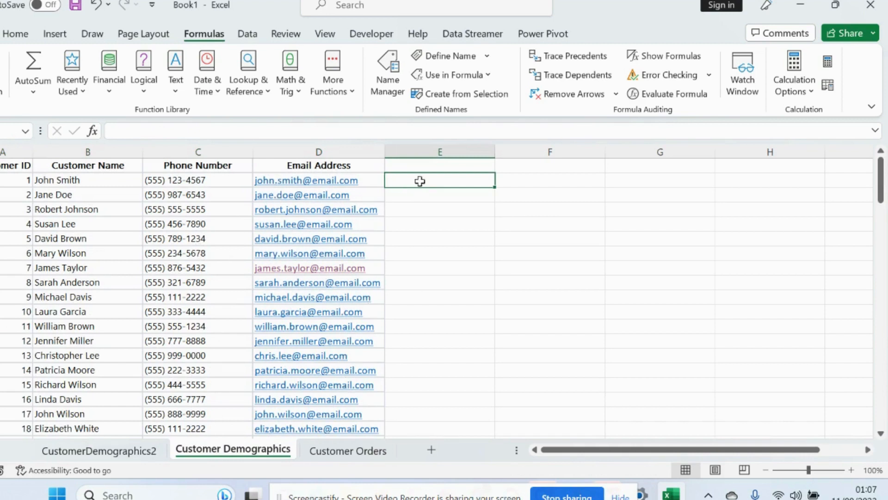
text(=v)
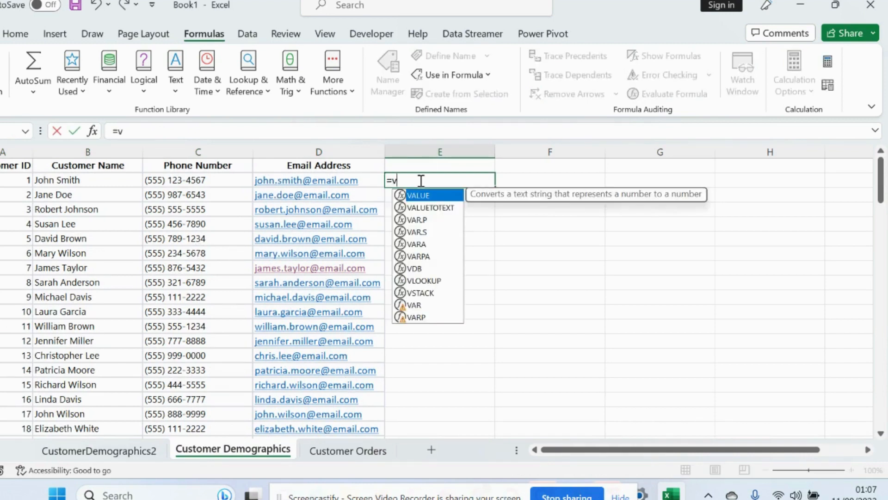
text(look)
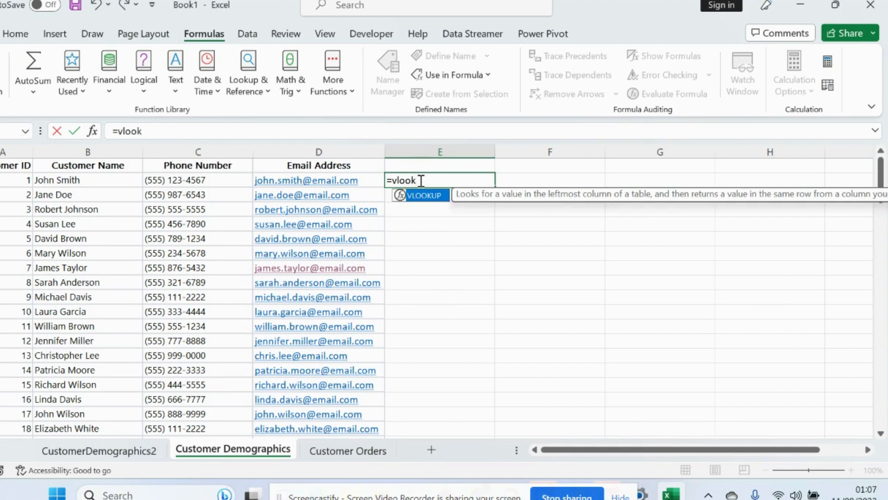
text(up()
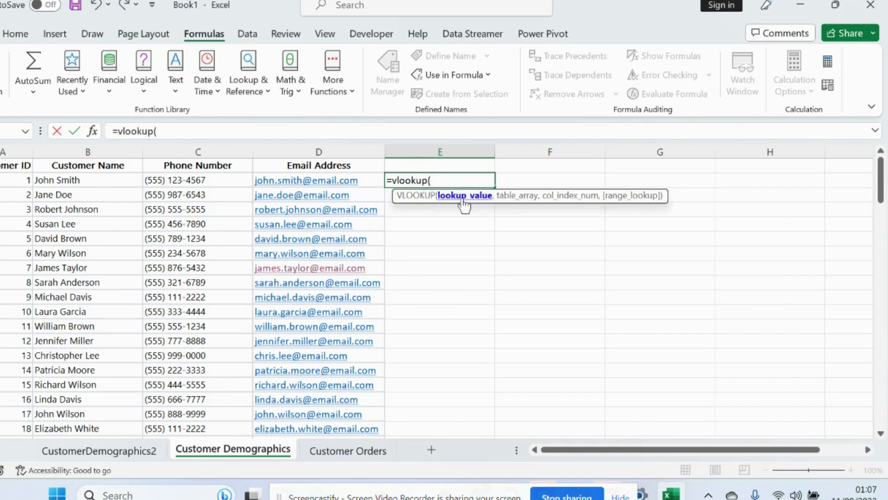
click(8, 180)
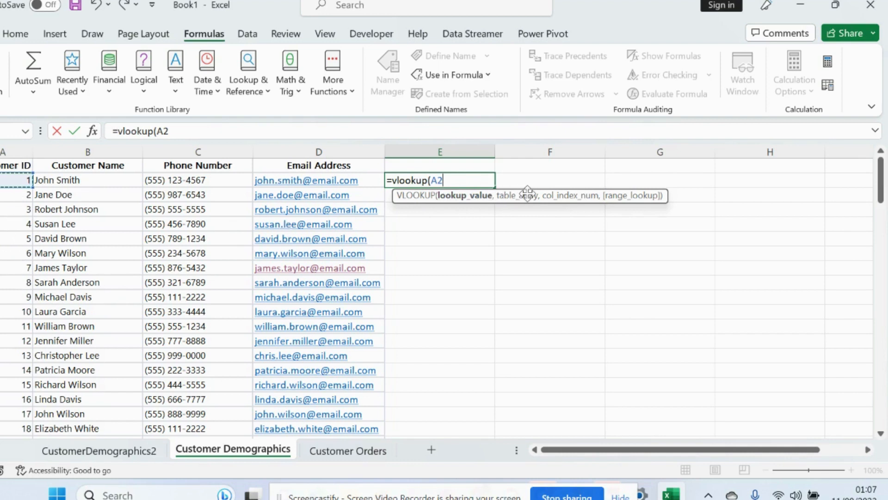
text(,)
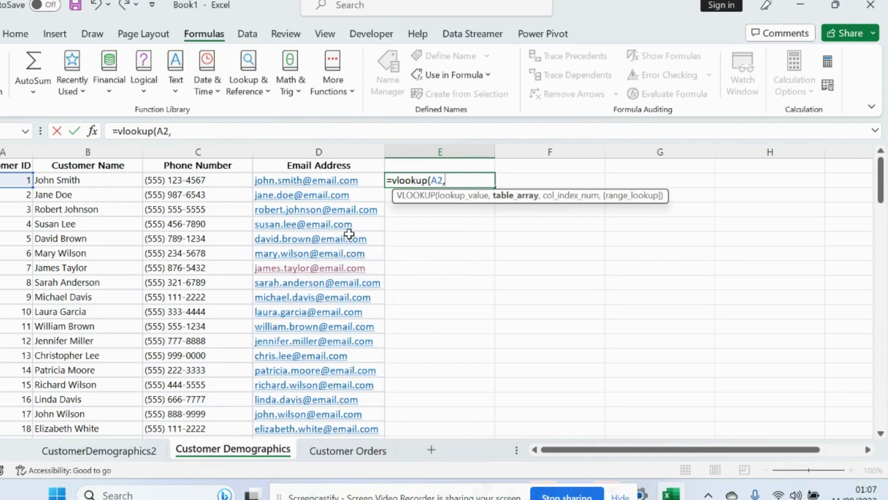
key(F3)
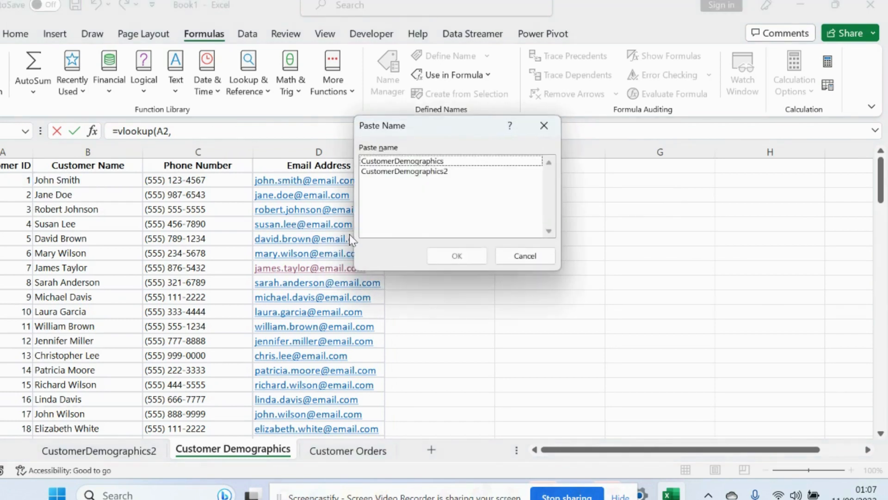
double_click(430, 172)
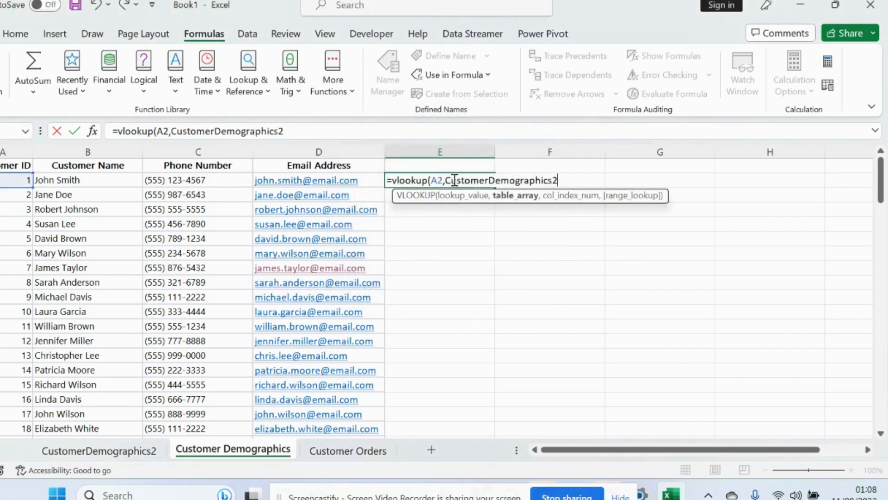
- Complete the E2 VLOOKUP with column index 1 and FALSE for an exact match, and fill it down alongside all customer rows
text(,)
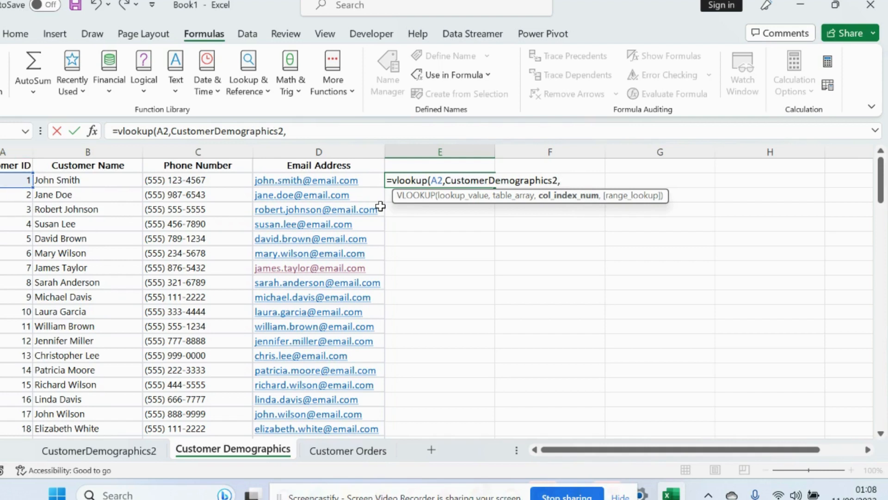
text(1,)
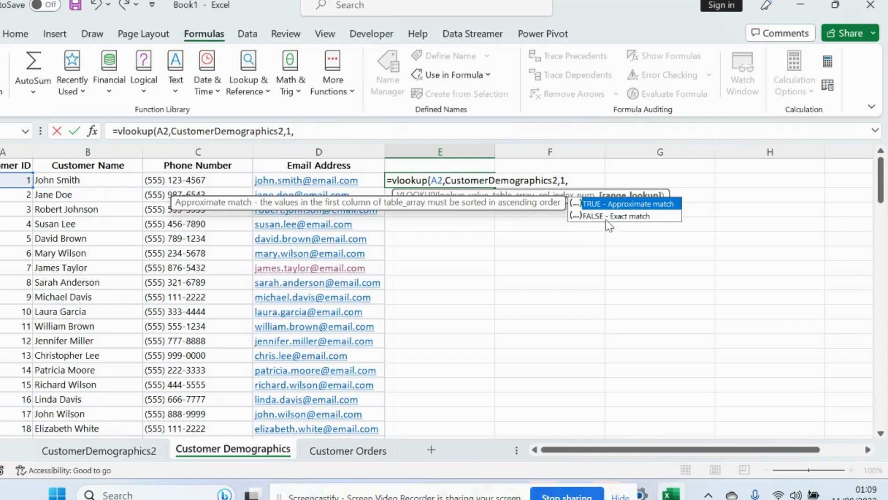
click(625, 217)
double_click(624, 216)
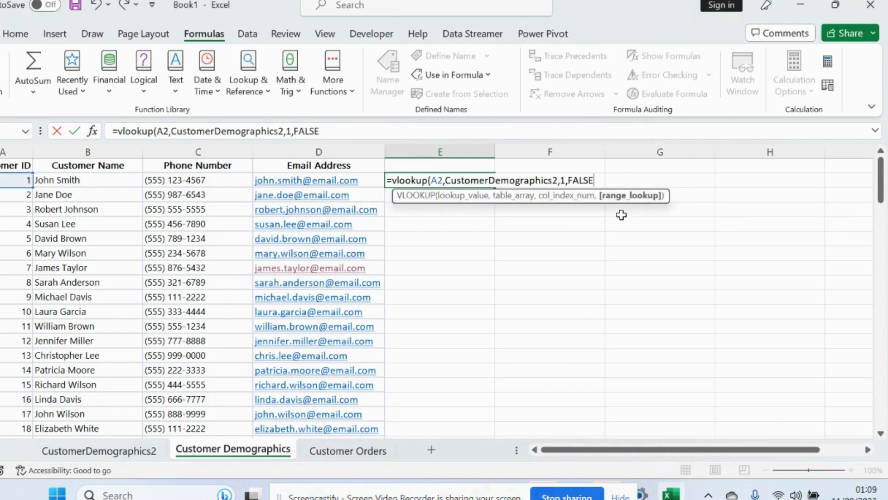
text())
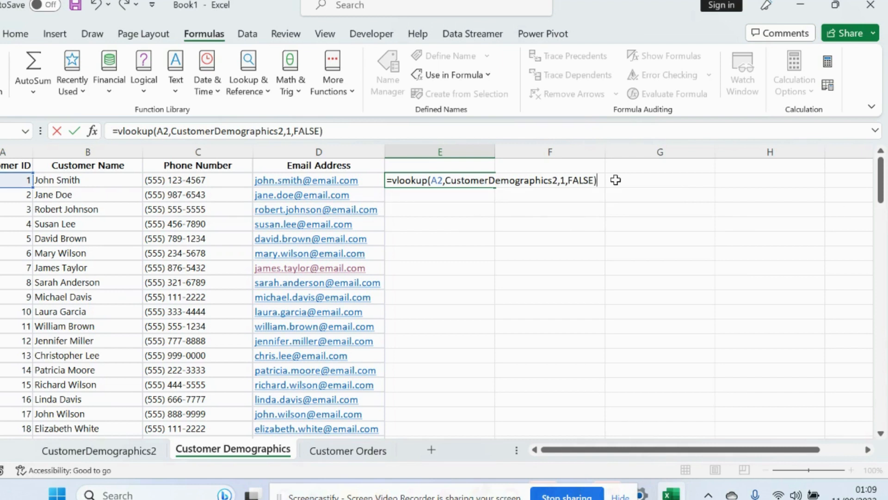
key(Return)
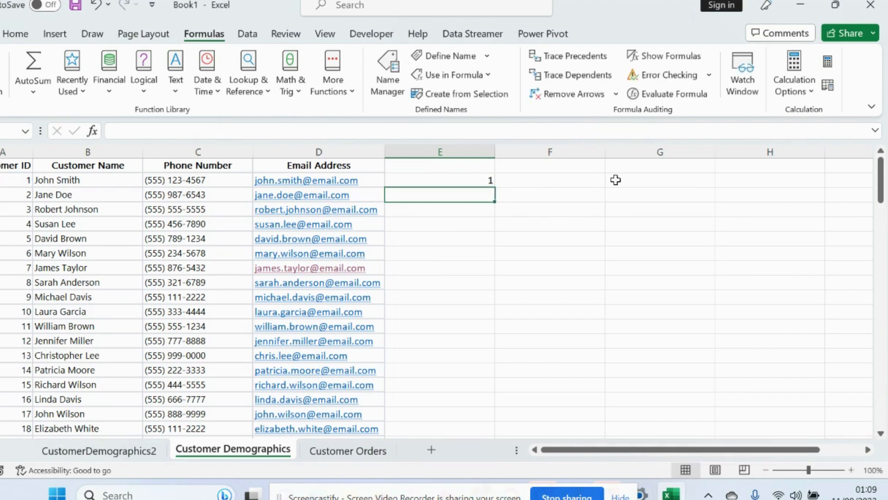
click(453, 178)
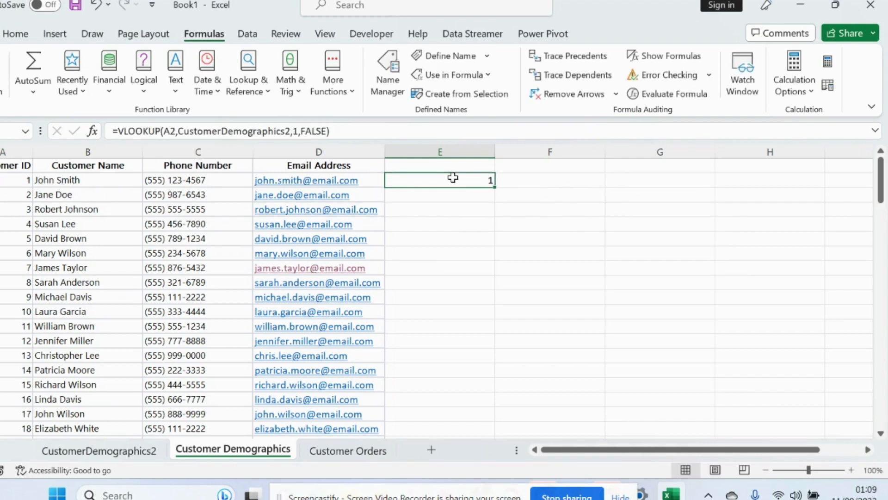
double_click(494, 187)
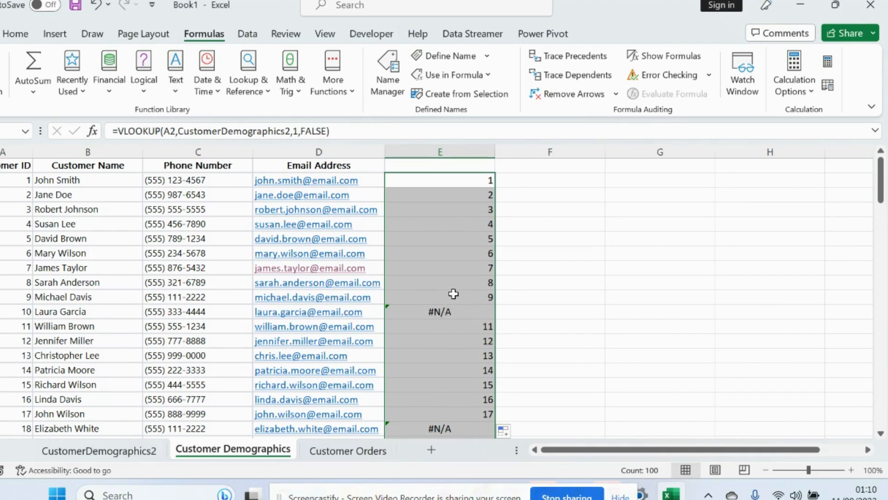
- Wrap the E2 VLOOKUP in ISNA, giving =ISNA(VLOOKUP(A2,CustomerDemographics2,1,FALSE)), and fill it down alongside all customer rows
click(117, 131)
text(is)
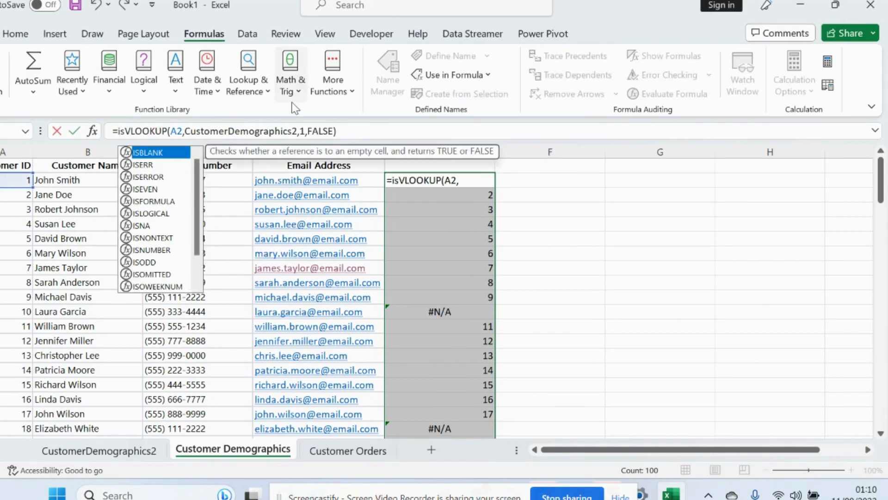
text(n)
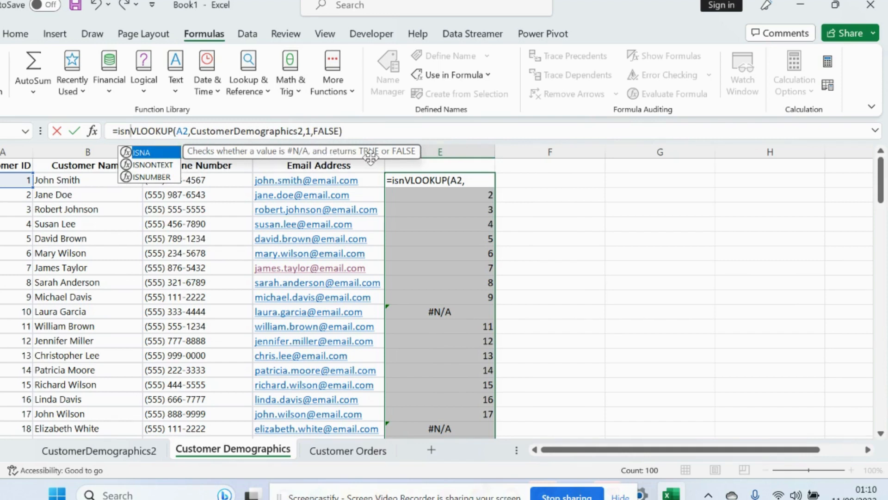
text(a()
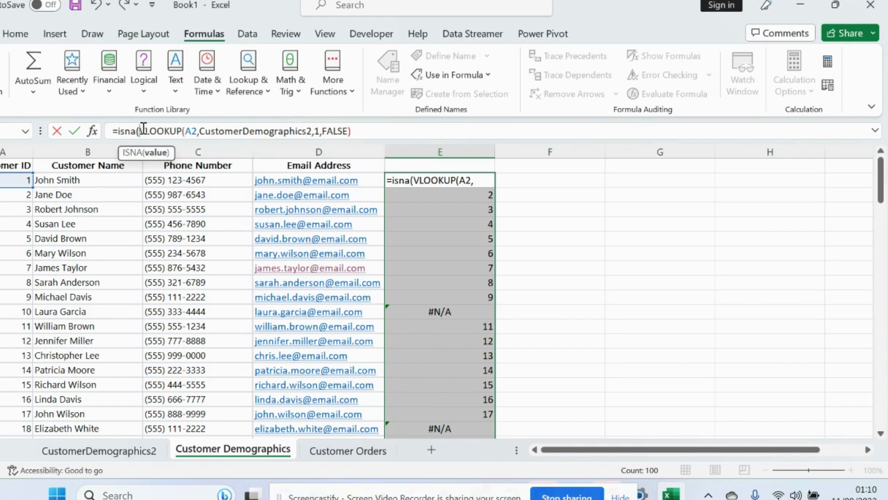
click(364, 131)
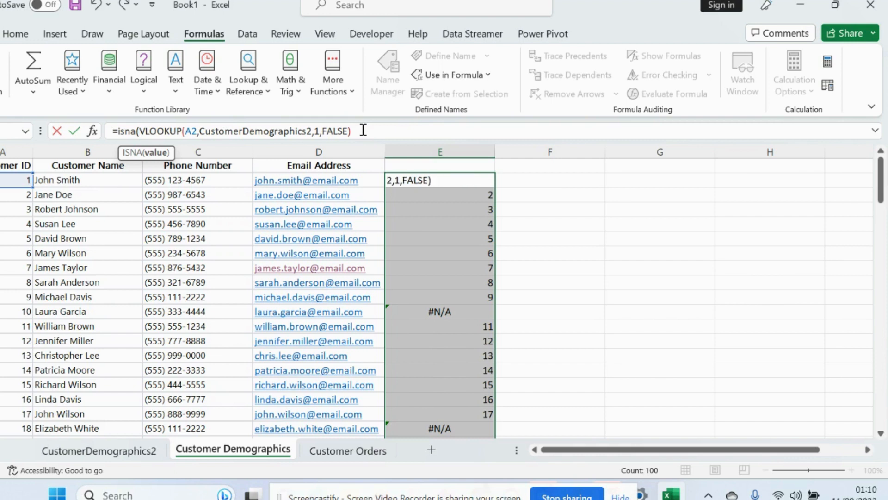
text())
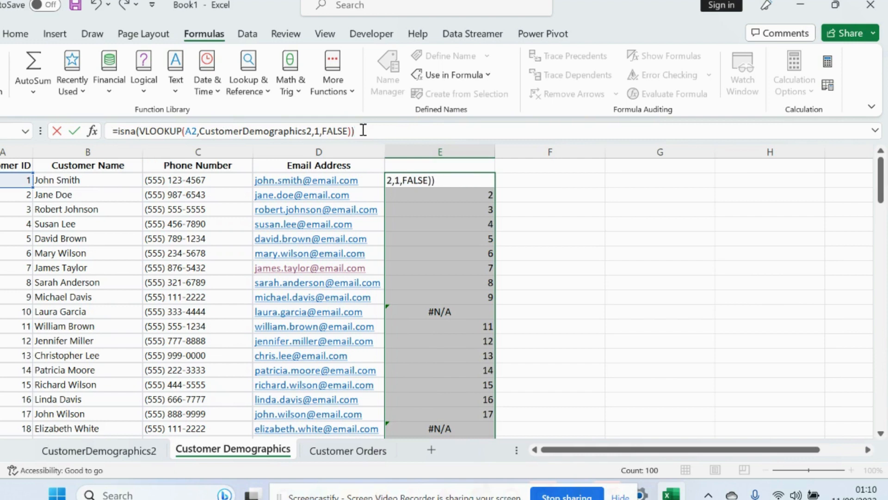
key(Return)
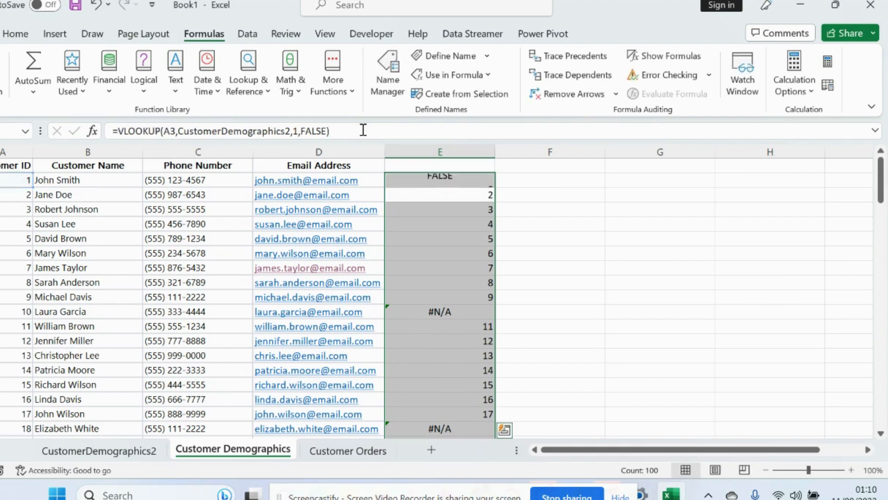
click(466, 181)
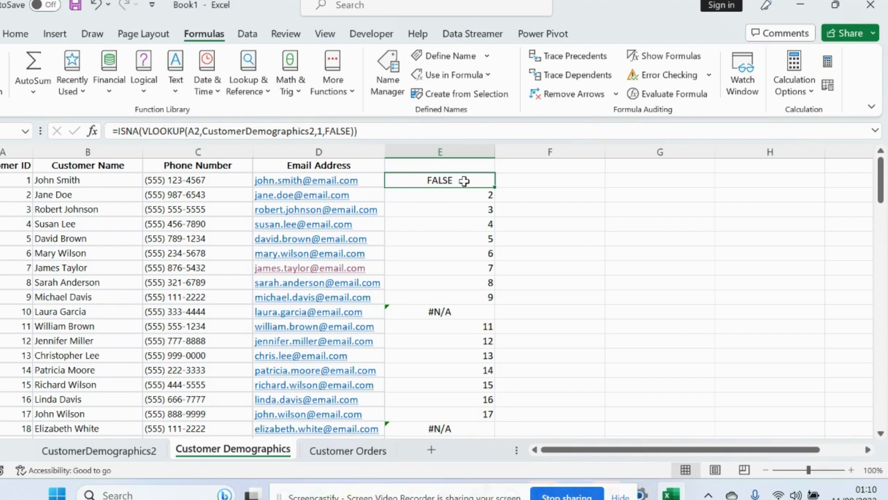
double_click(495, 188)
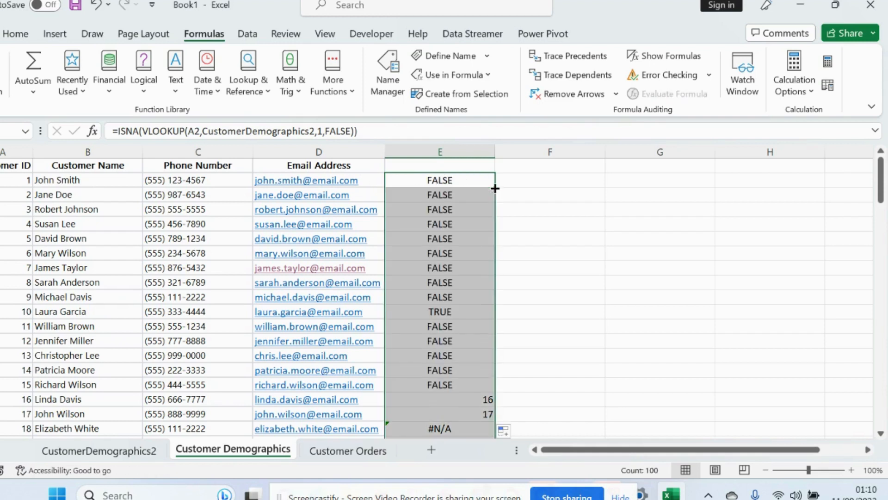
- Examine the customer rows marked TRUE in column E to identify who is missing from CustomerDemographics2
click(433, 311)
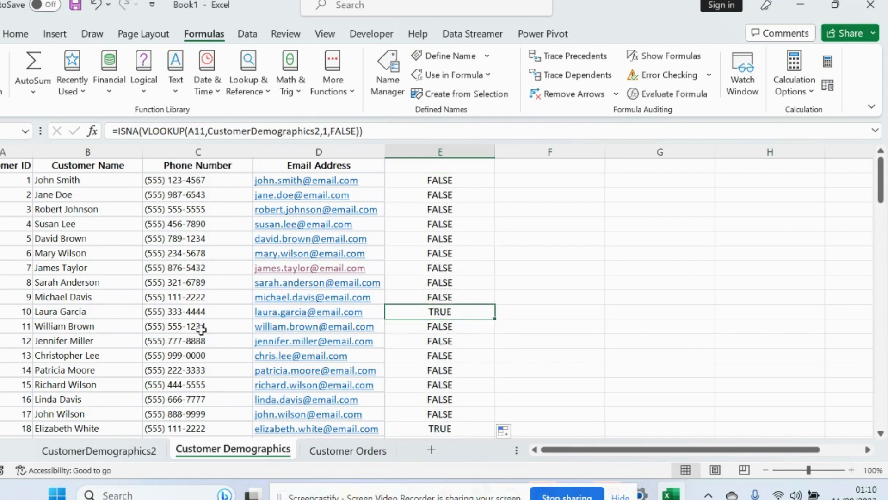
click(0, 311)
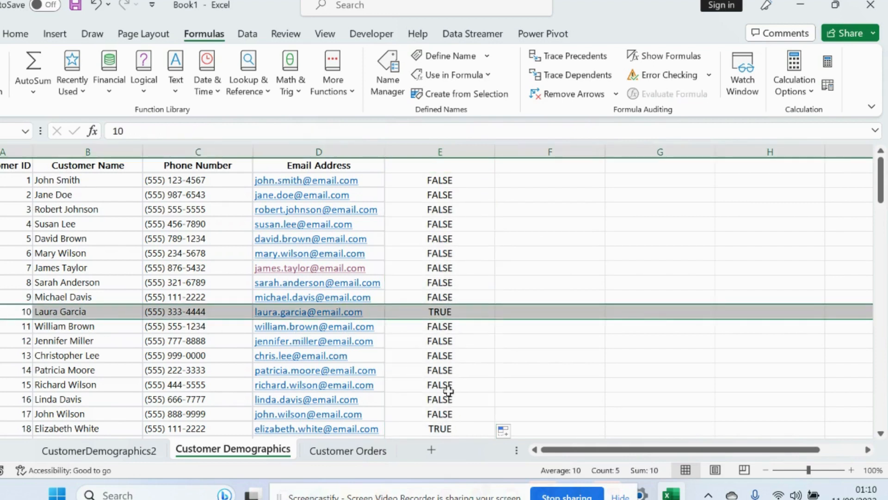
click(1, 428)
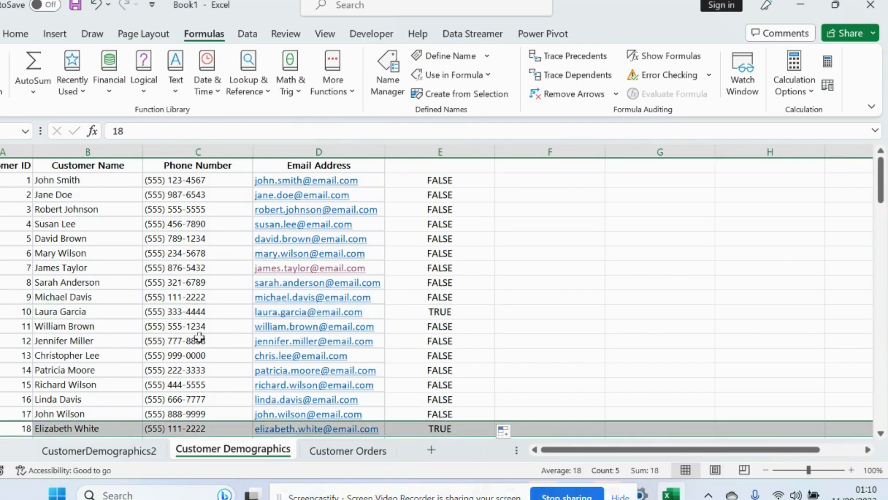
scroll(451, 270, down, 3)
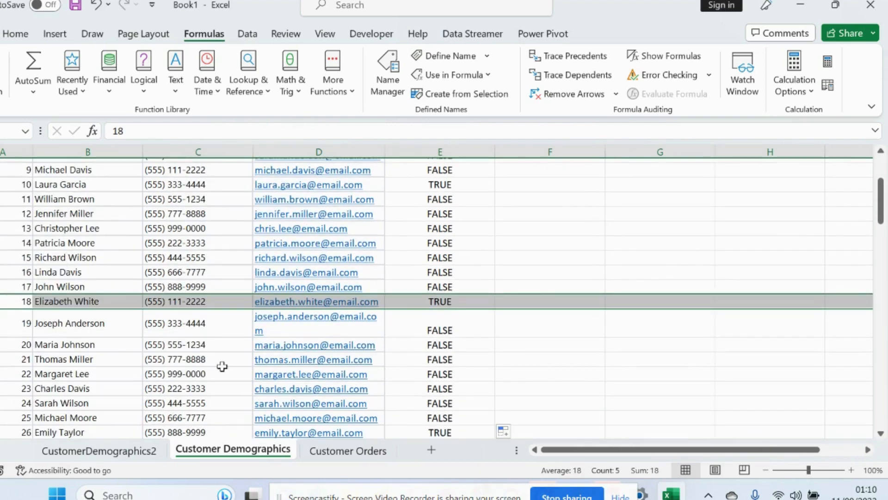
scroll(199, 382, down, 2)
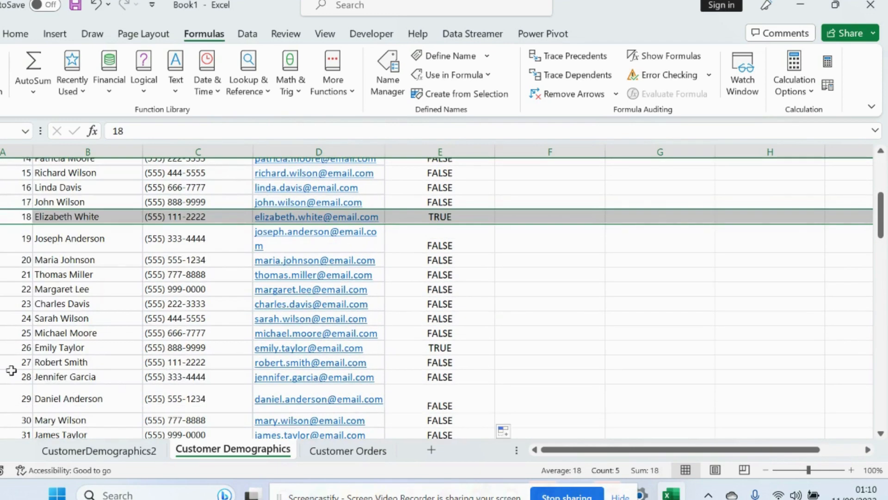
click(0, 347)
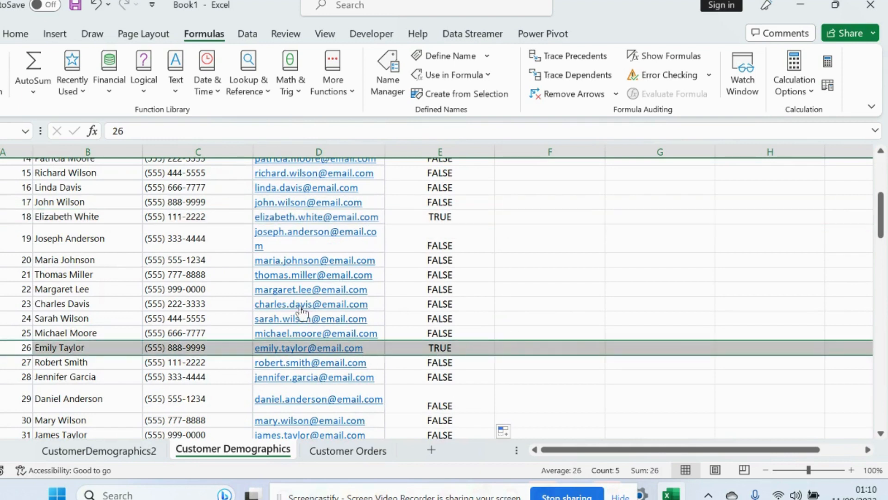
scroll(555, 280, up, 5)
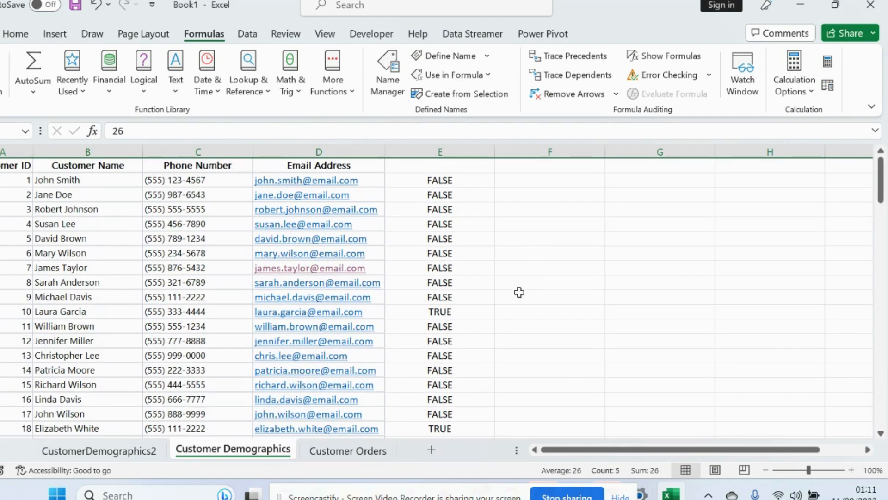
- Highlight the full ISNA formula text in E11 for review and close the cell's editing
click(438, 313)
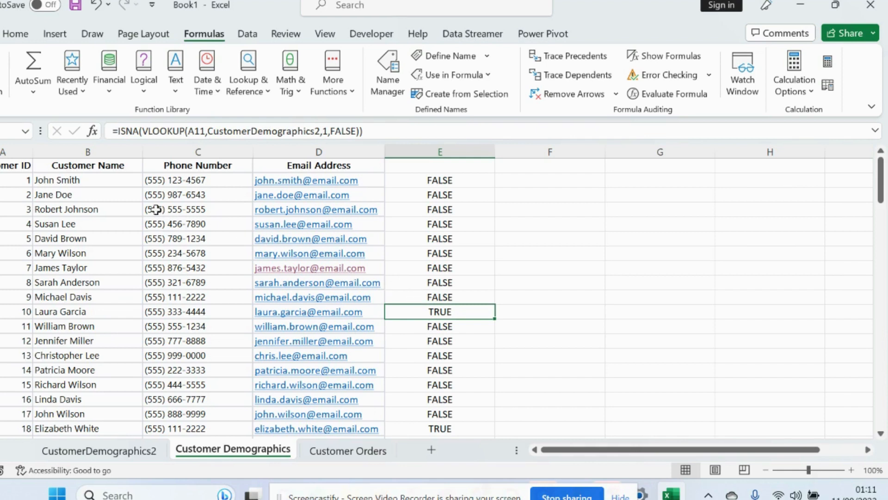
drag(383, 130, 101, 129)
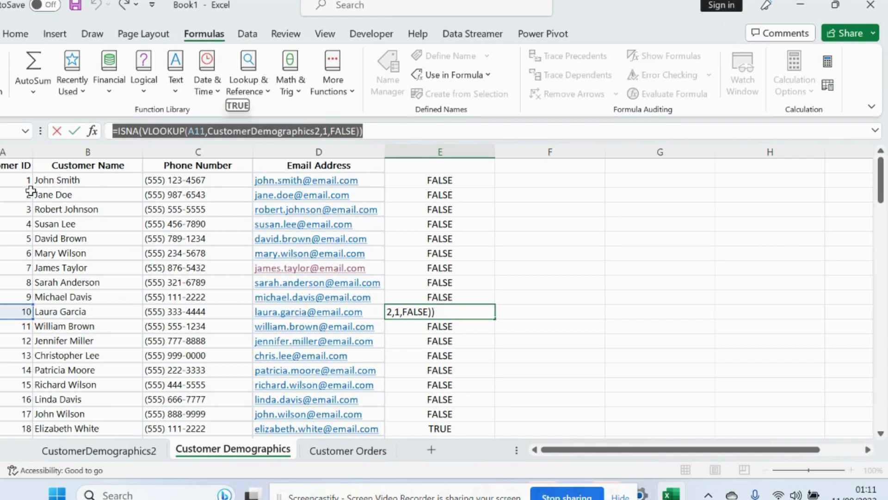
click(384, 129)
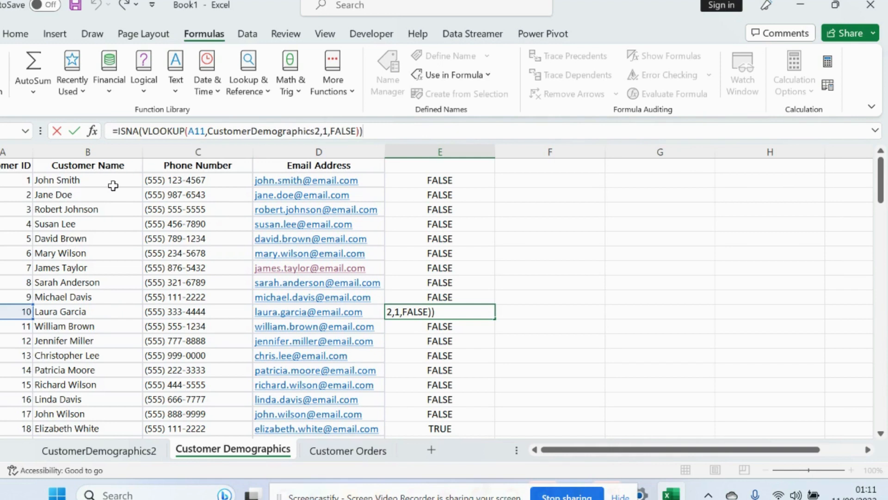
key(ctrl+Return)
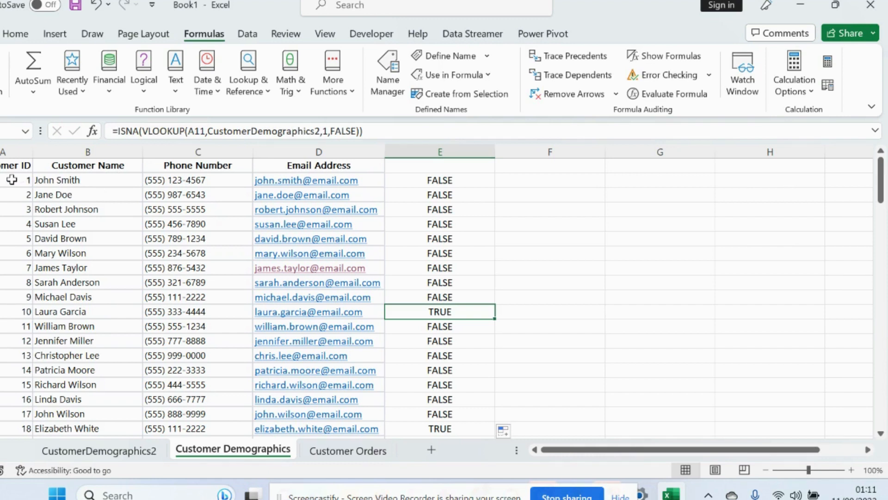
- Select all customer records on Customer Demographics, from Customer ID through Email Address, down to the last row
drag(11, 180, 296, 233)
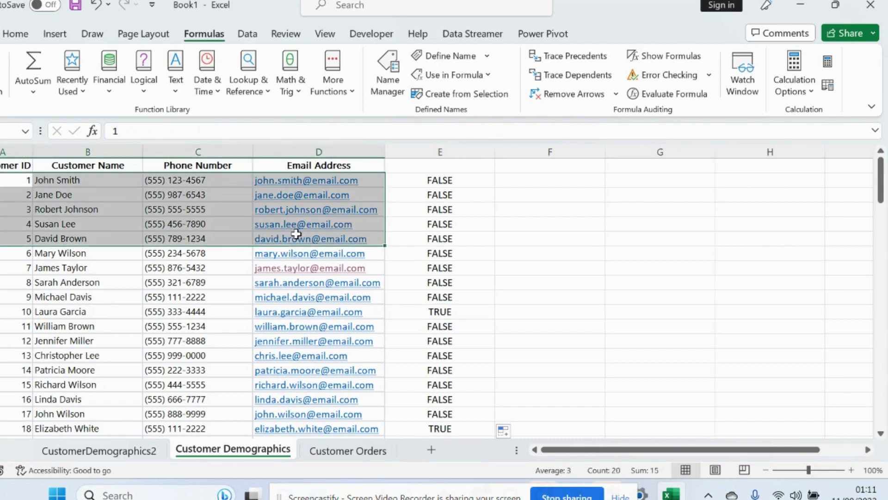
key(ctrl+shift+Down)
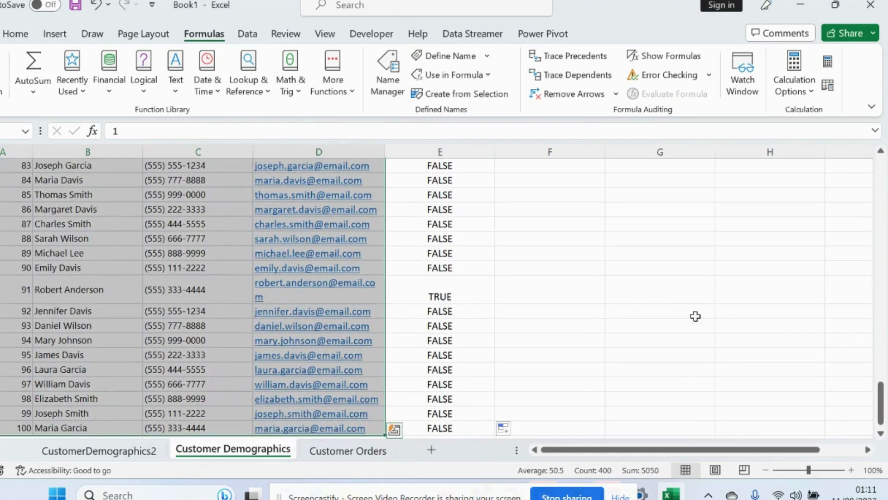
drag(885, 398, 885, 168)
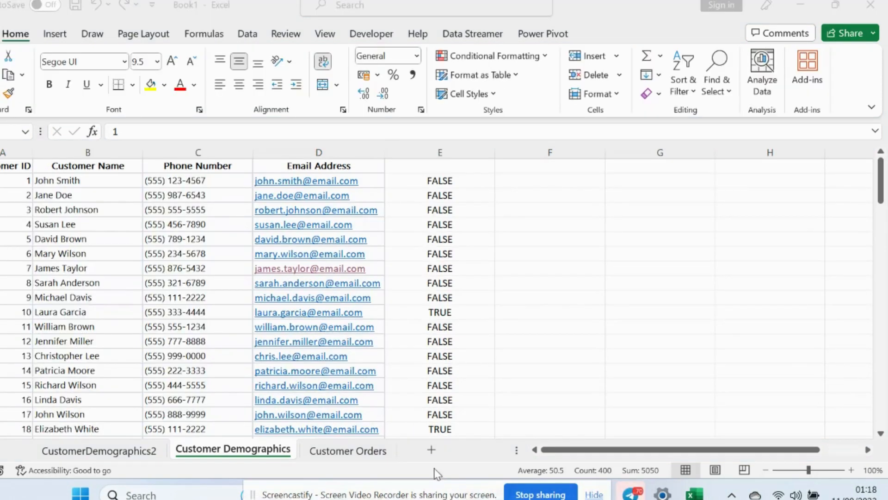
click(23, 177)
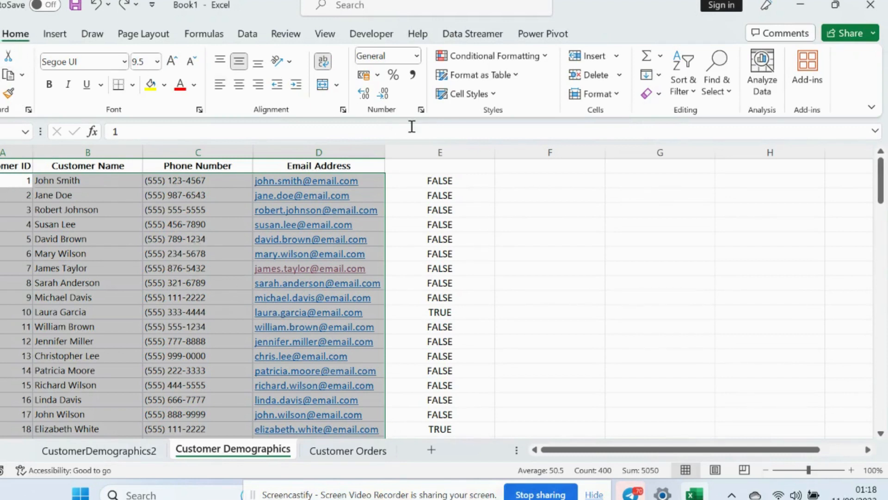
- Start a formula-based conditional formatting rule for the selected records with =ISNA(VLOOKUP($A2,CustomerDemographics2,1,FALSE))
click(546, 56)
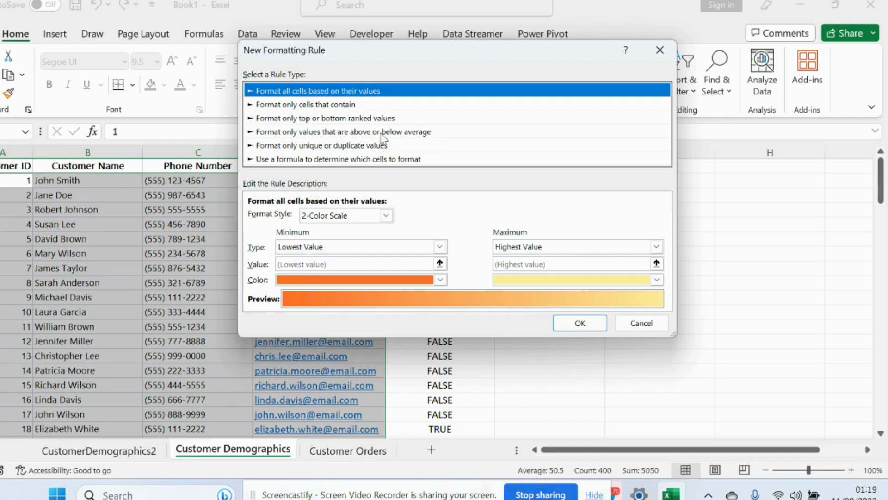
click(268, 159)
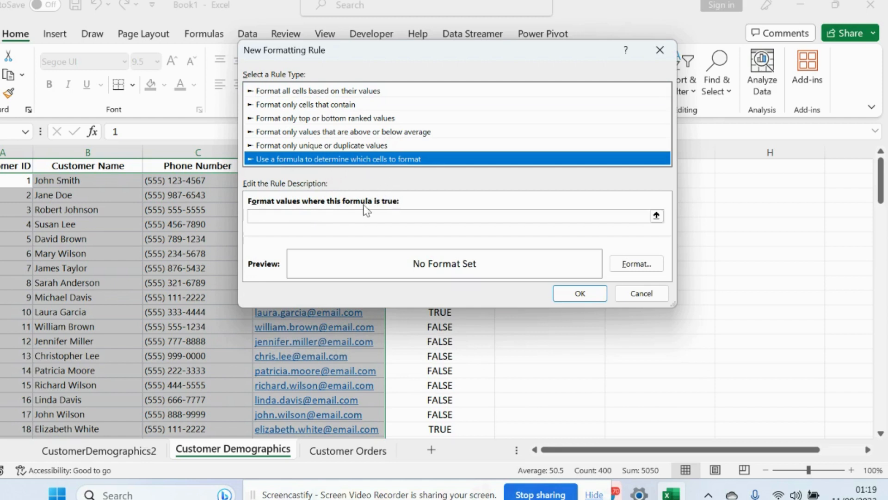
click(357, 216)
text(=ISNA(VLOOKUP(A2,CustomerDemographics2,1,FALSE)))
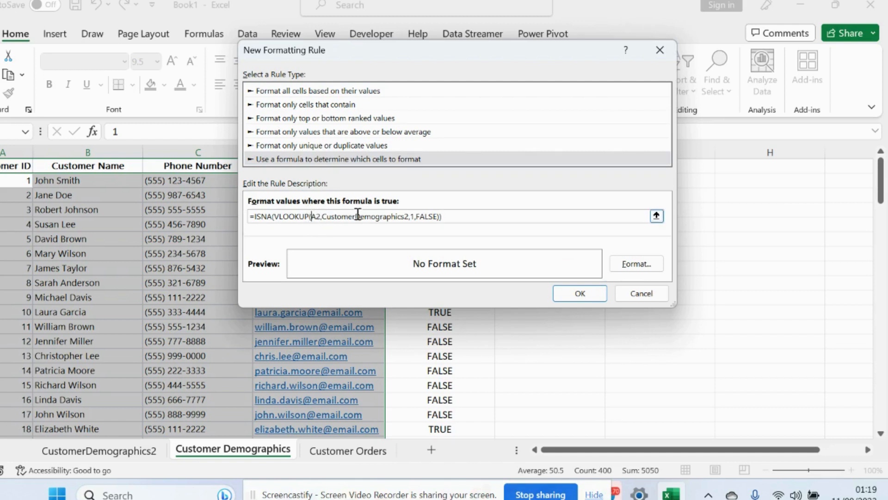
text($)
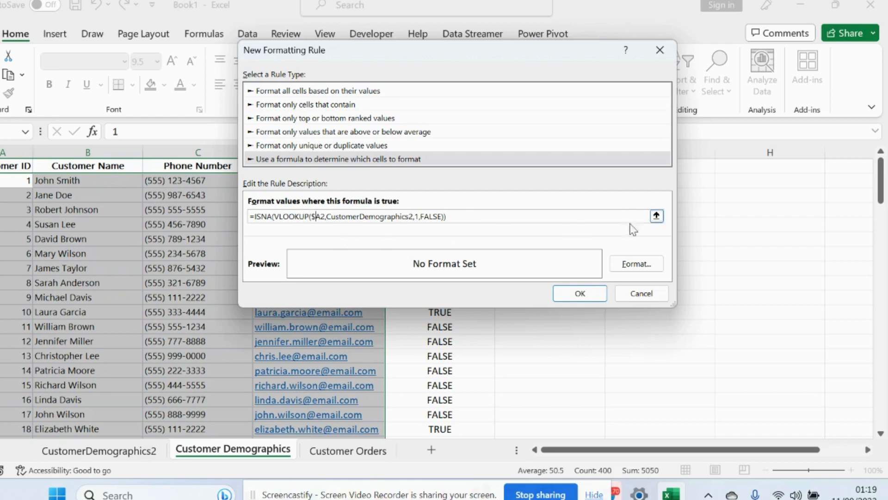
- Give the rule a red fill and bold italic font, and apply it to the customer records
click(637, 264)
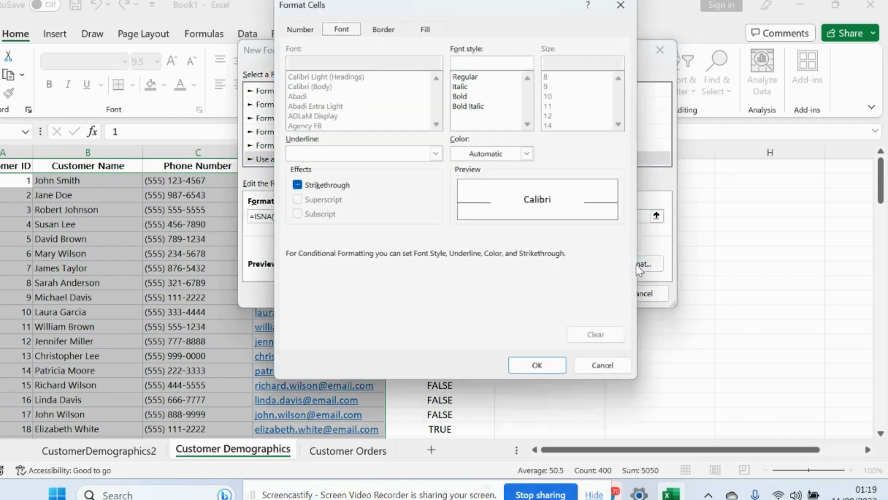
click(424, 25)
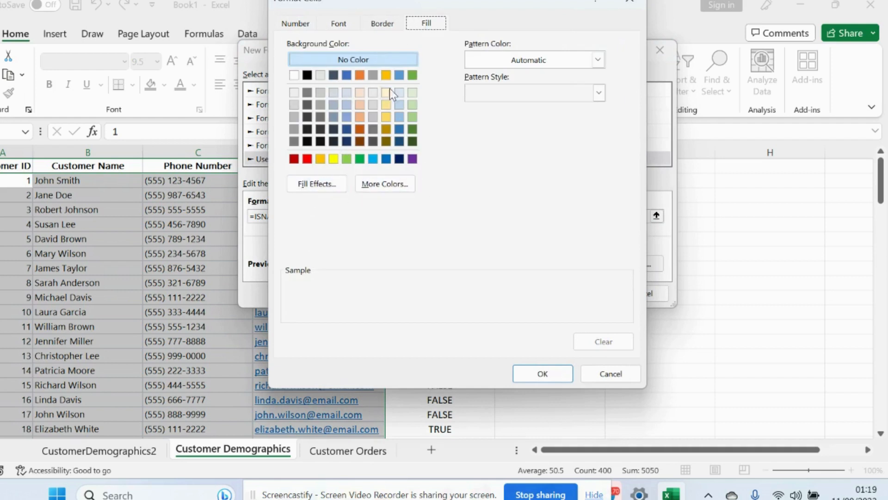
click(307, 159)
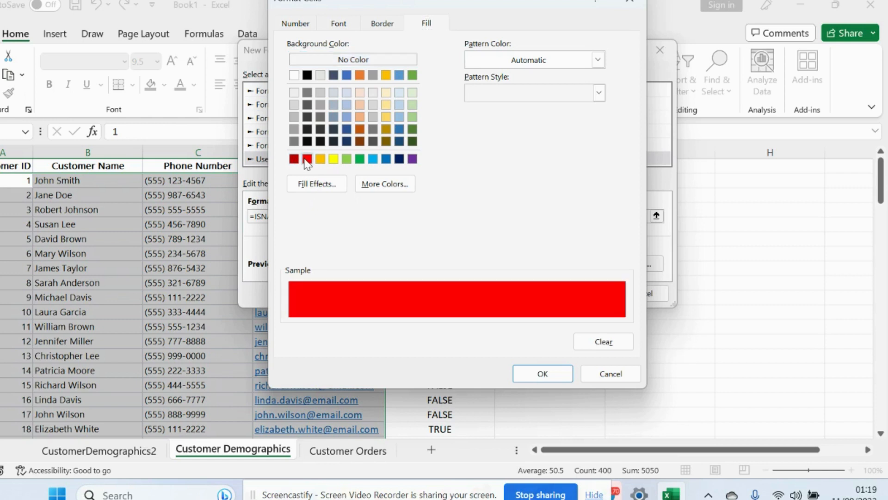
click(338, 24)
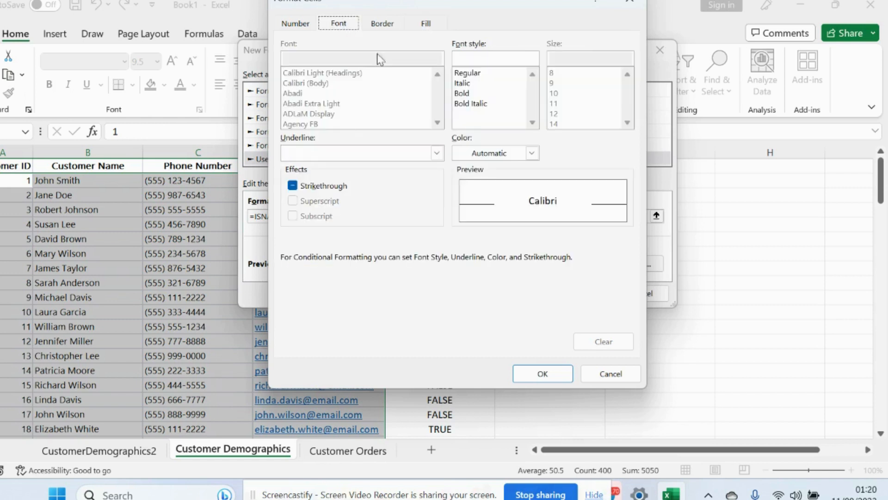
click(476, 105)
click(477, 105)
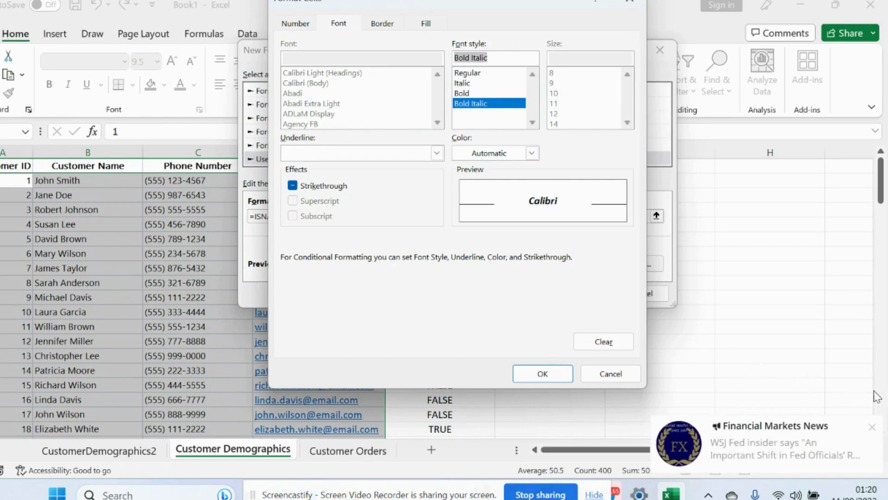
click(872, 426)
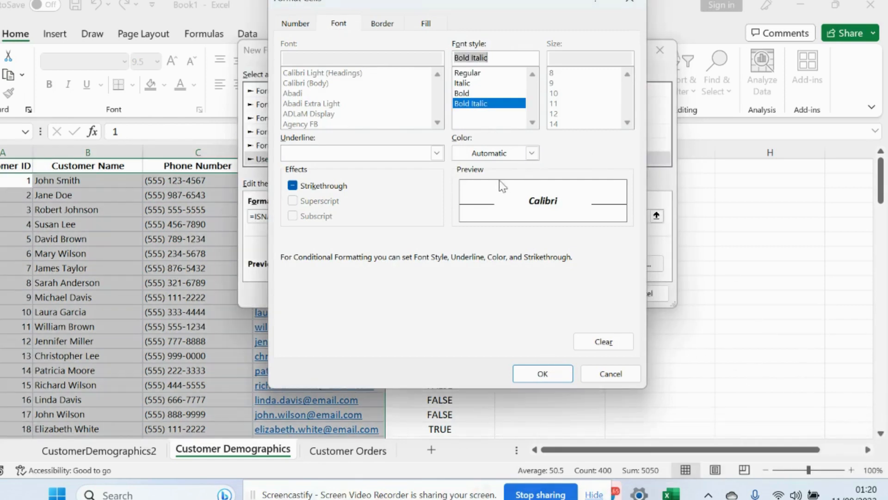
click(544, 375)
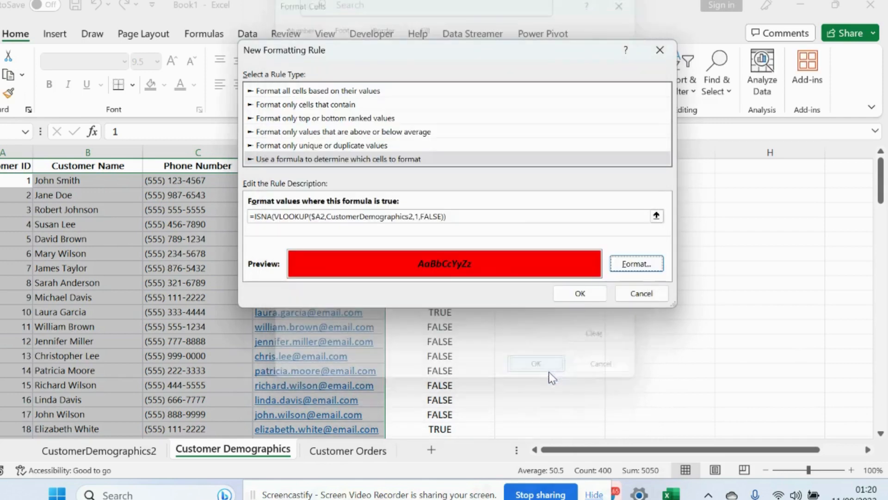
click(571, 293)
click(527, 312)
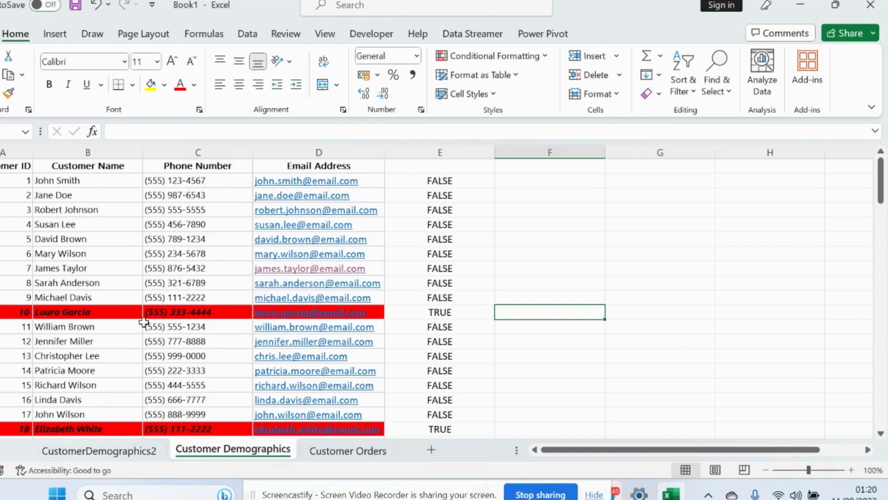
- Review the customer list for rows highlighted by the rule and compare them with the TRUE values in column E
scroll(144, 322, down, 5)
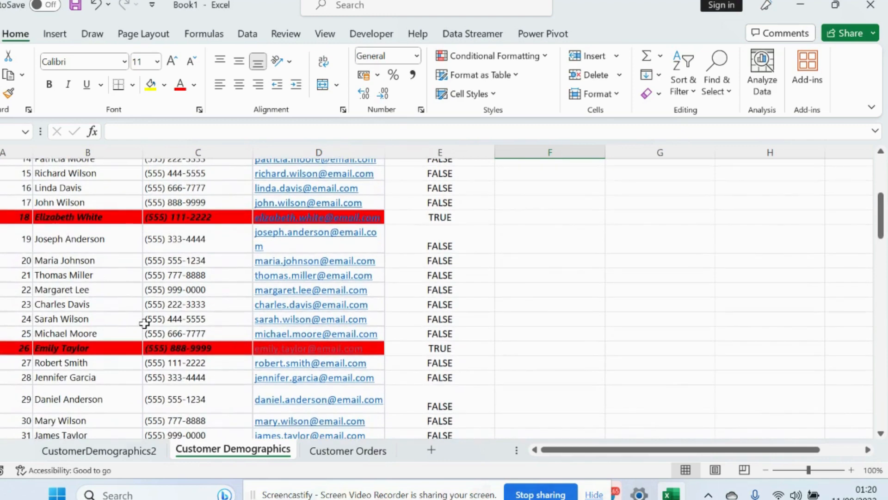
scroll(144, 323, down, 5)
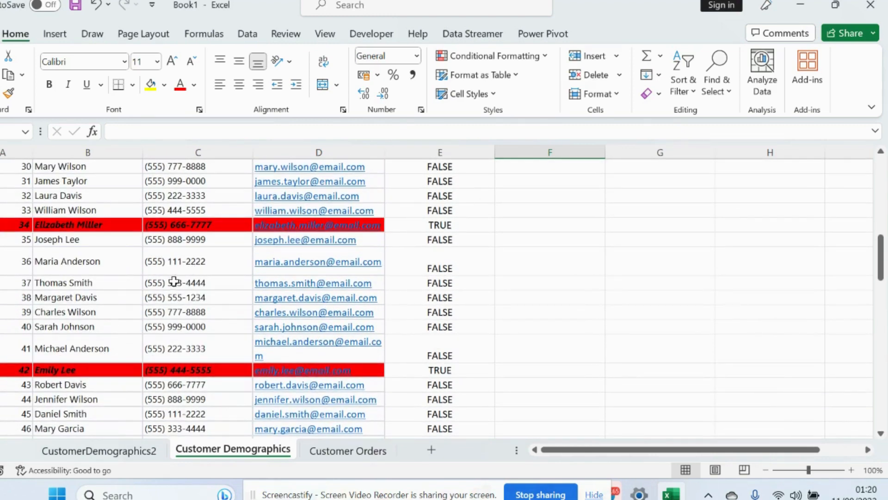
scroll(173, 284, down, 4)
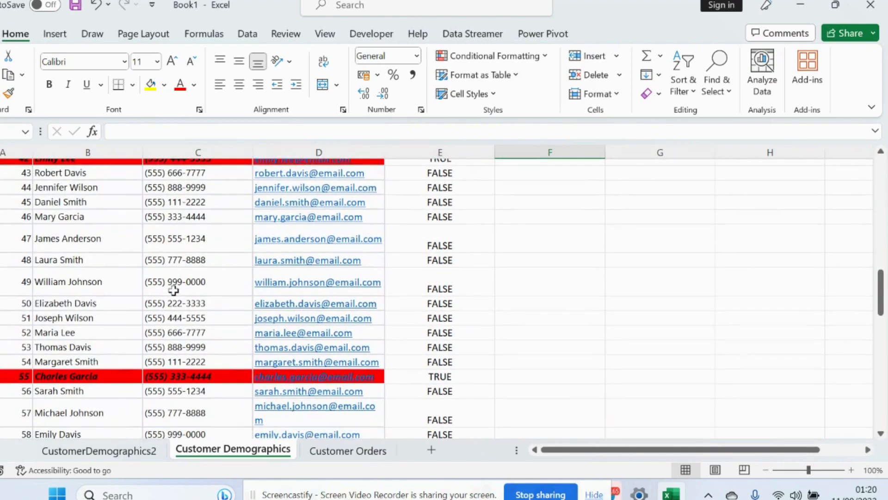
scroll(174, 290, down, 6)
scroll(174, 290, up, 20)
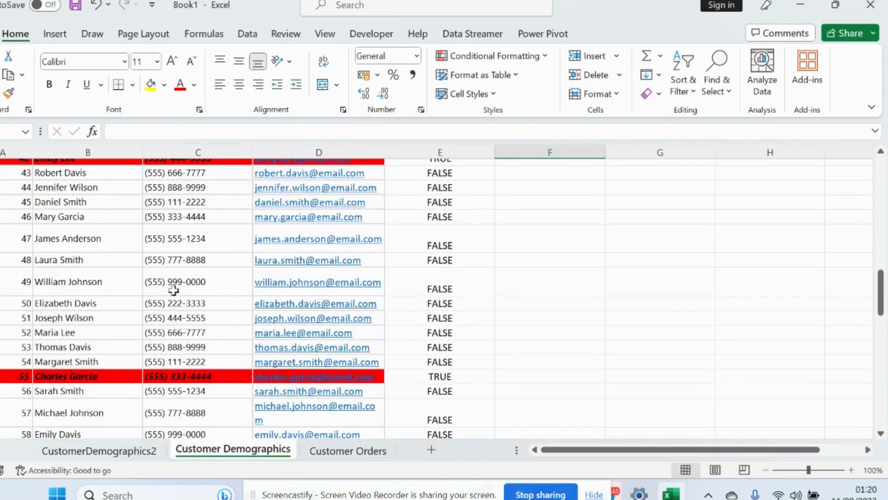